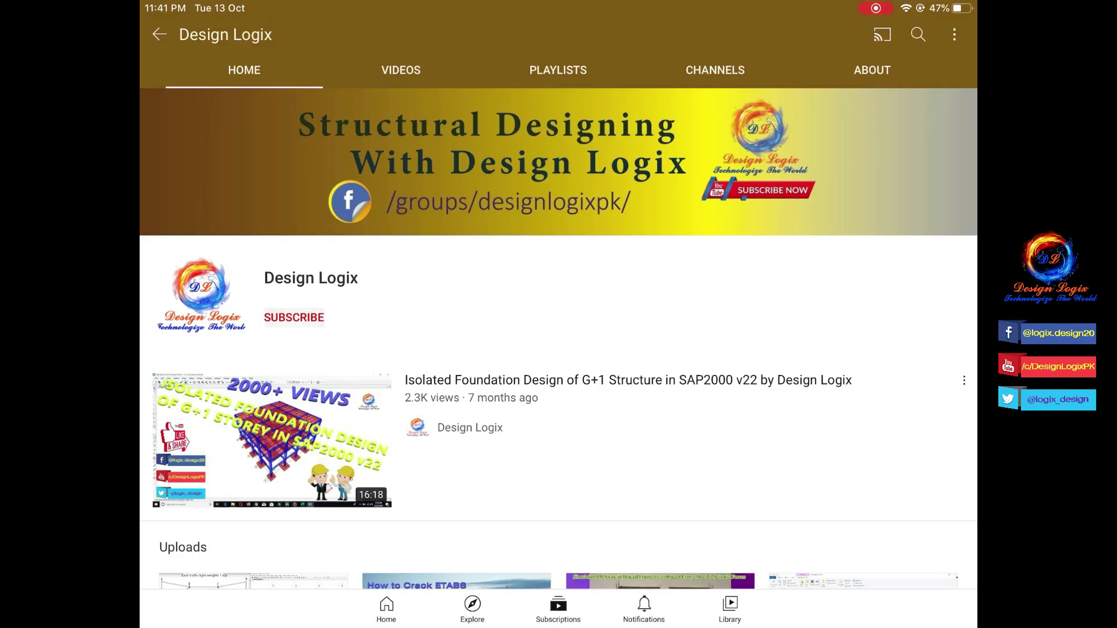
left_click(848, 280)
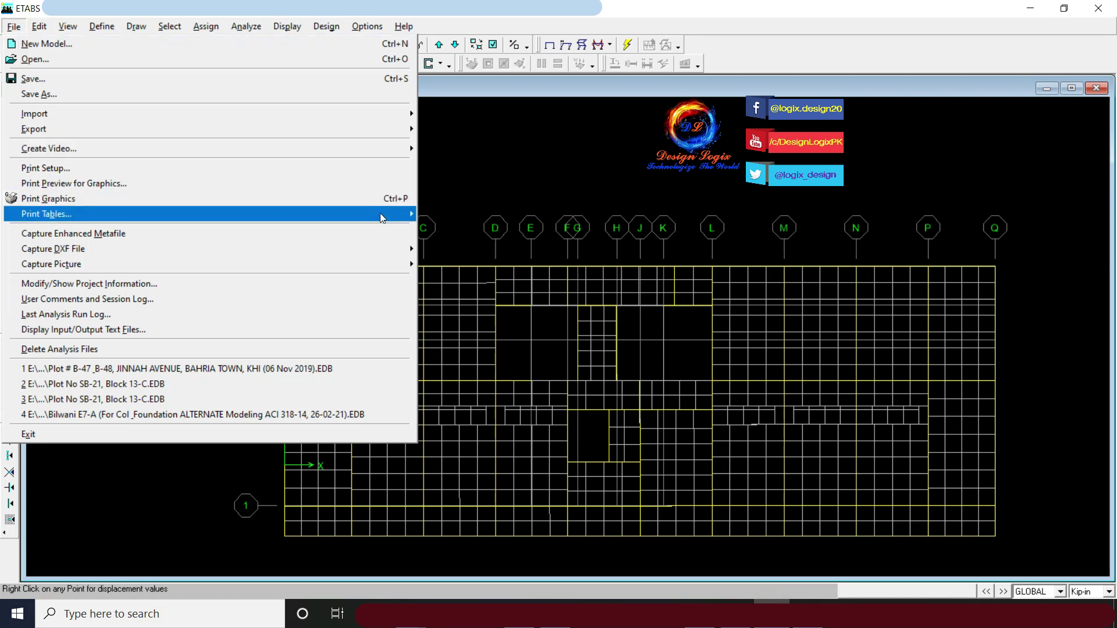
Print the model's summary report to a file
mouse_move(232, 214)
left_click(464, 248)
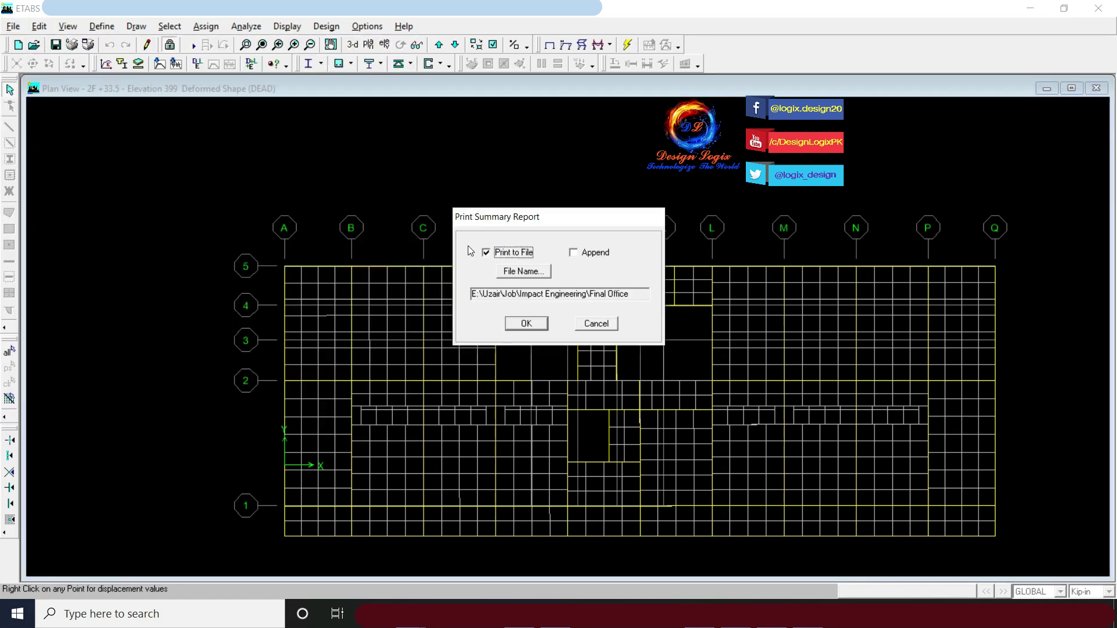
left_click(526, 323)
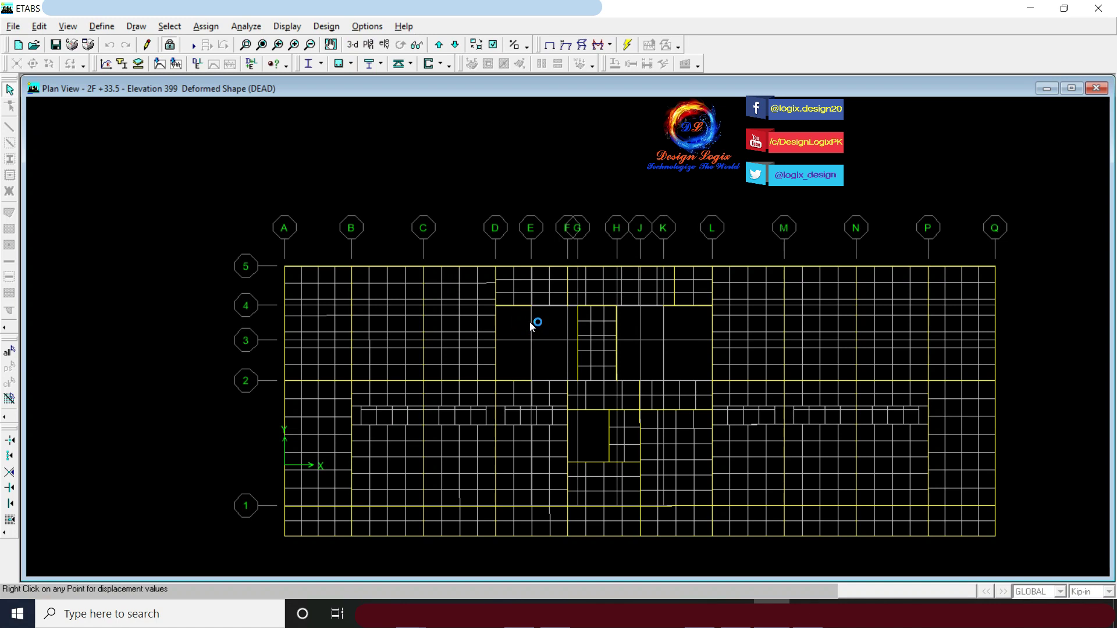
Examine the summary report from the story data through the auto seismic calculation results to find the total base shear used
scroll(533, 323, "down", 7)
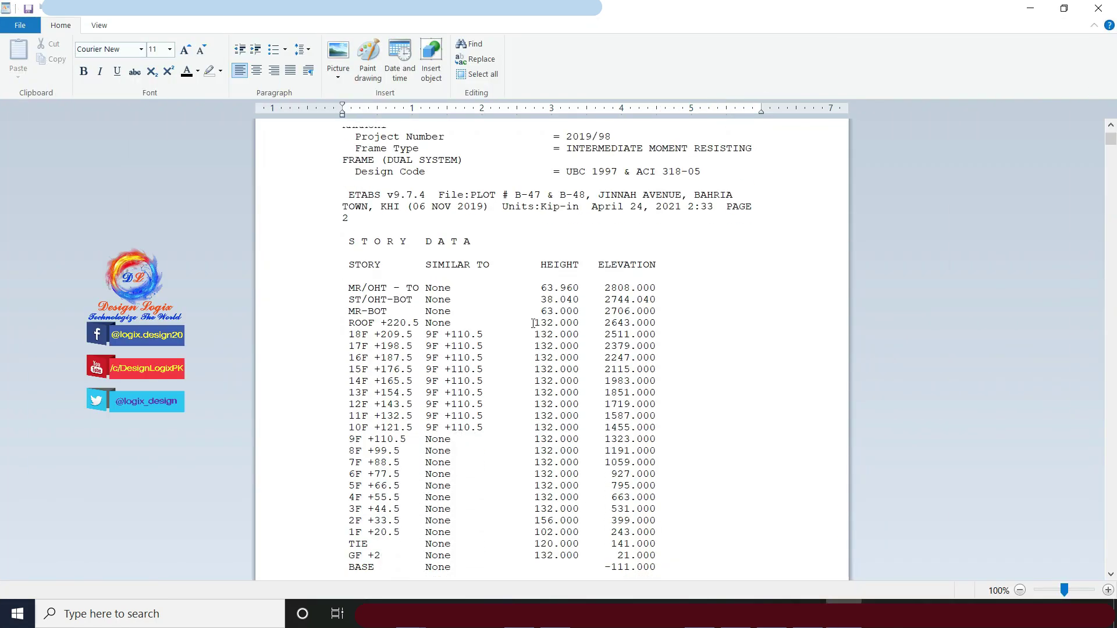
scroll(533, 323, "down", 20)
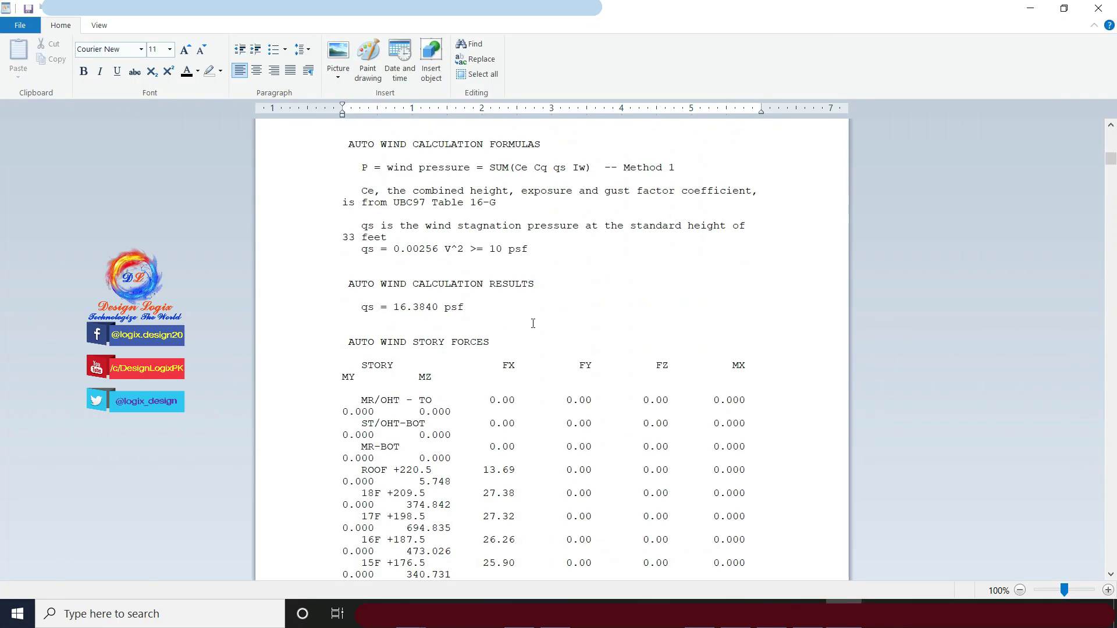
scroll(532, 324, "down", 20)
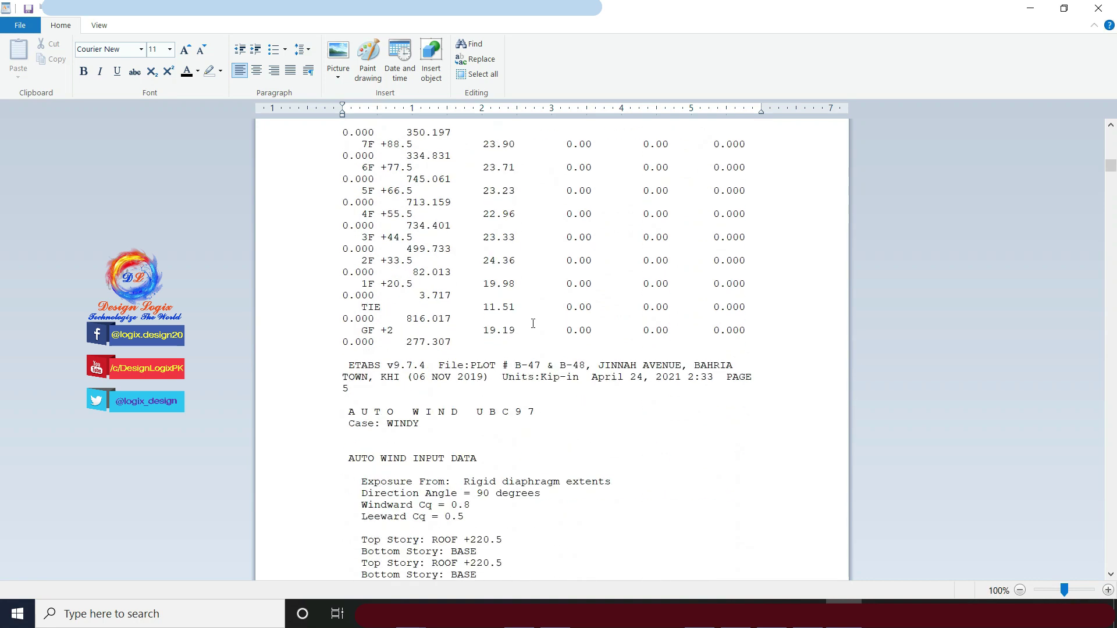
scroll(532, 323, "down", 20)
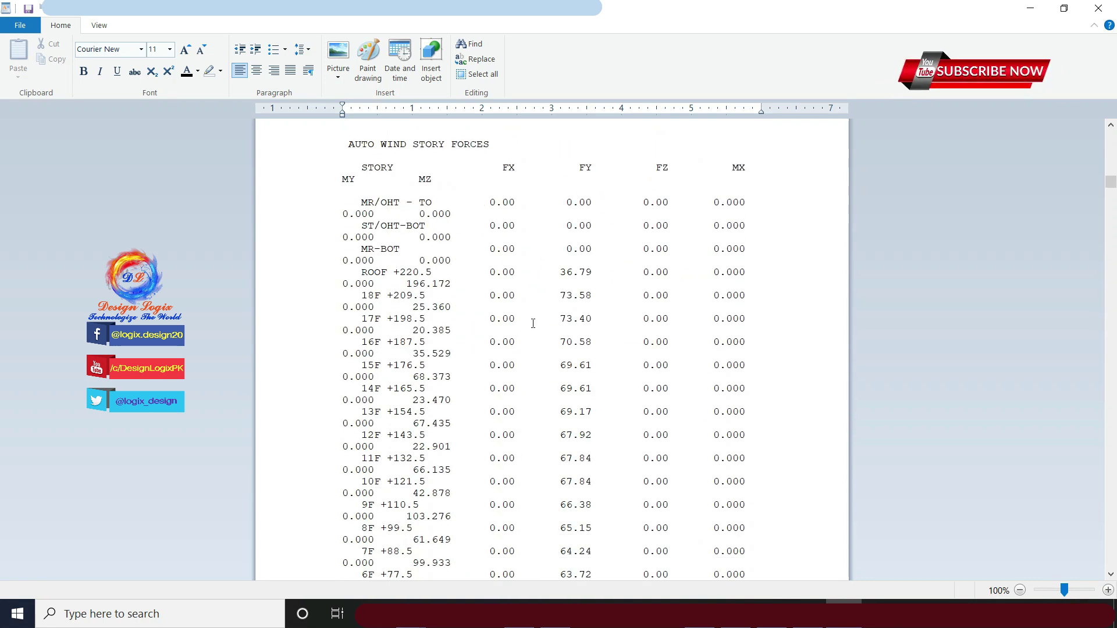
left_click_drag(349, 237, 579, 238)
scroll(477, 303, "down", 10)
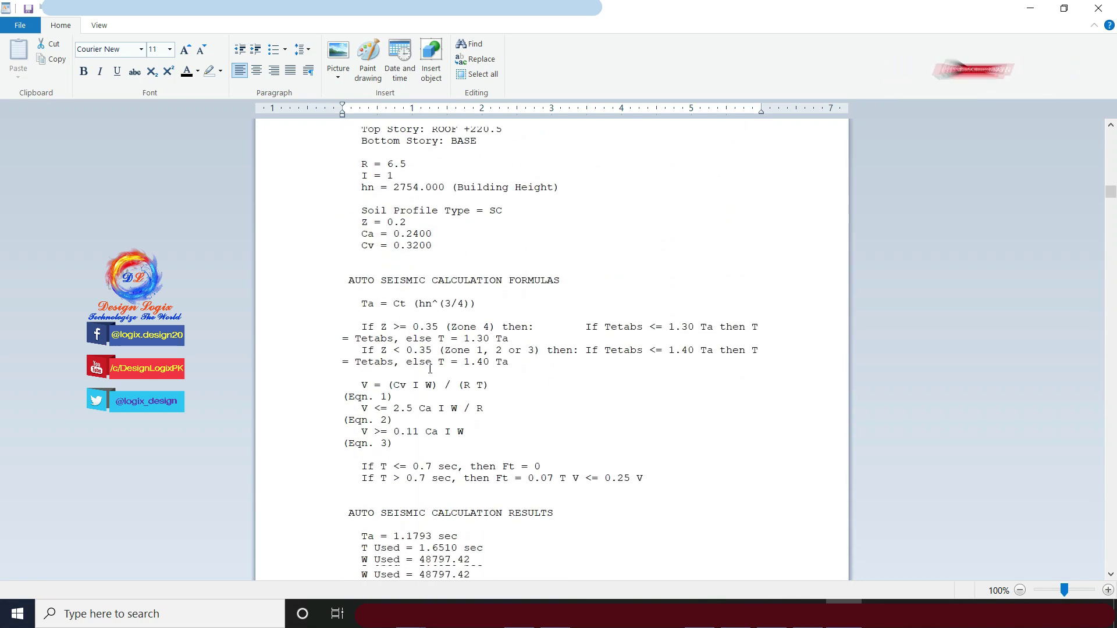
scroll(430, 368, "down", 3)
left_click(439, 446)
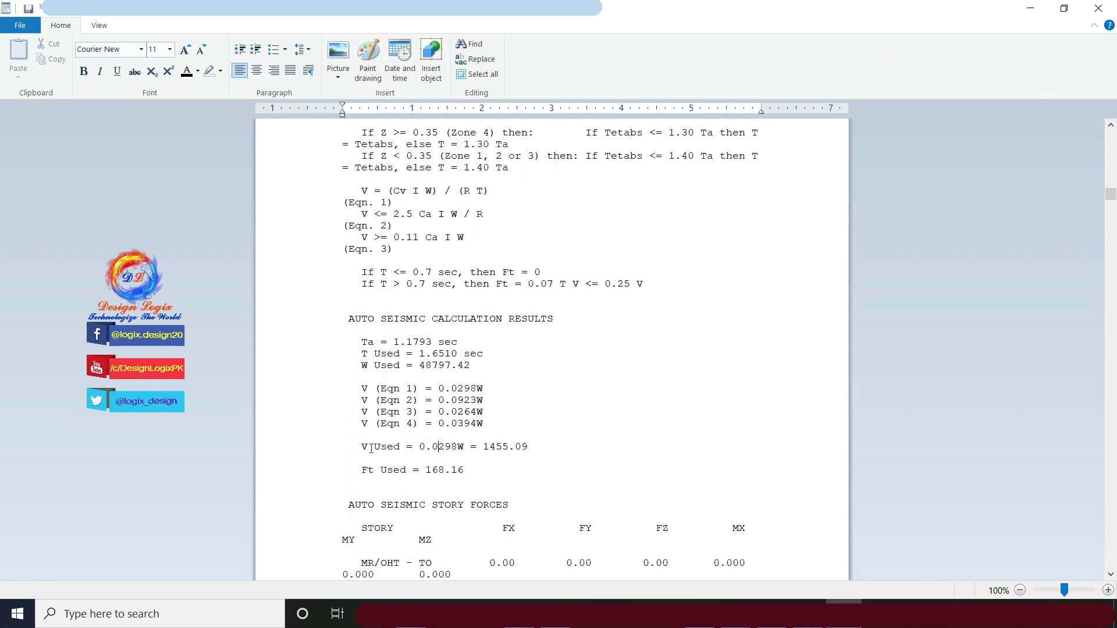
left_click_drag(361, 446, 529, 446)
left_click(520, 448)
left_click(528, 446)
Open Excel and create a blank workbook
left_click(243, 611)
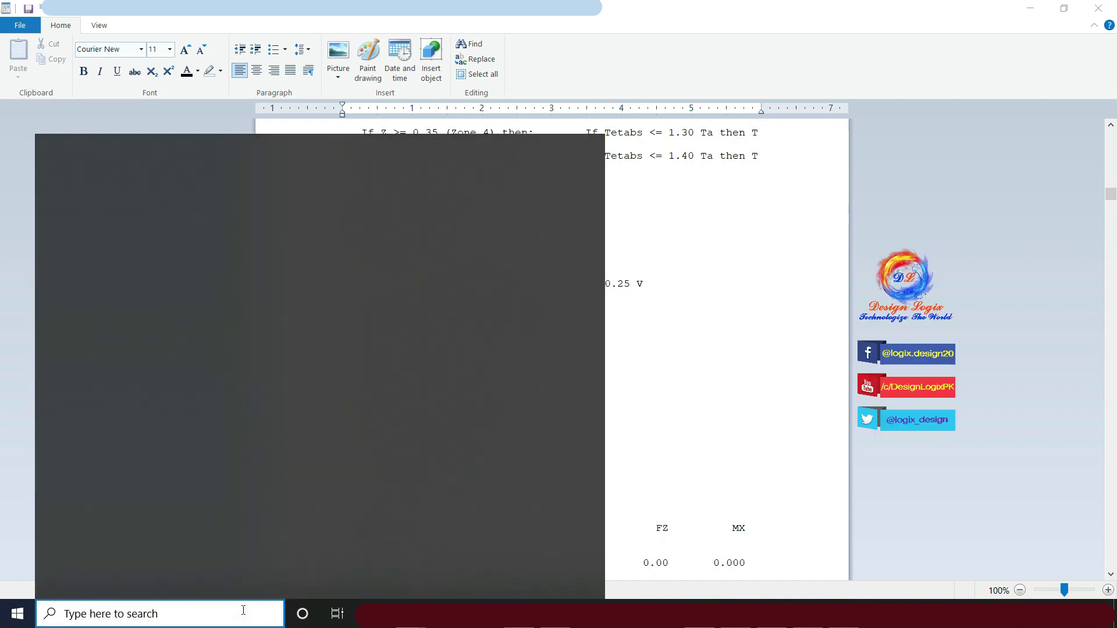
type("excel")
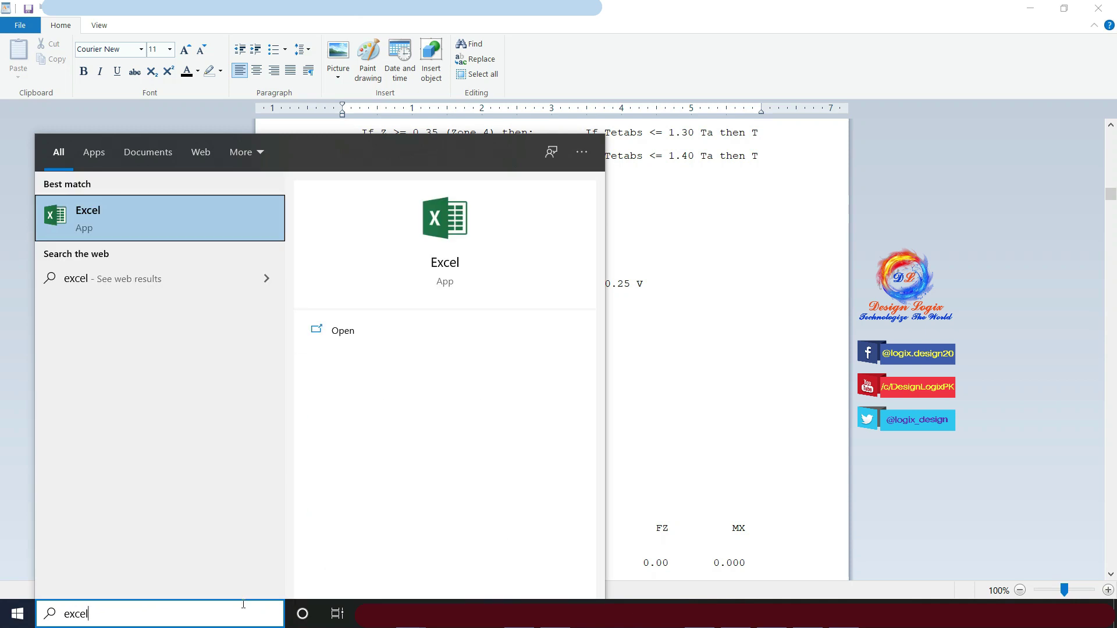
left_click(209, 224)
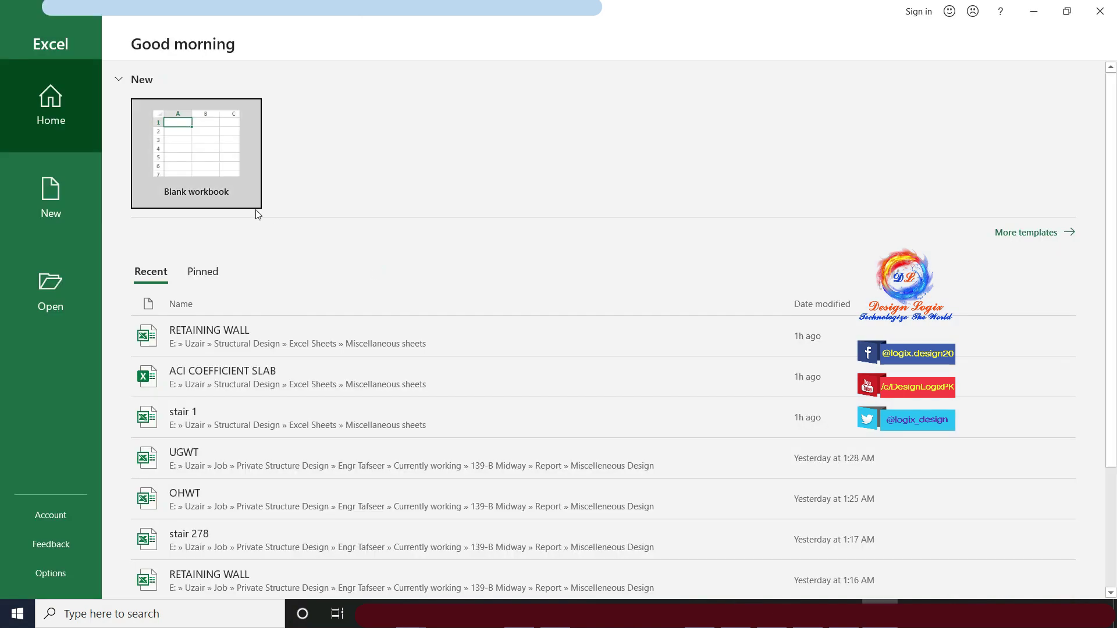
left_click(216, 162)
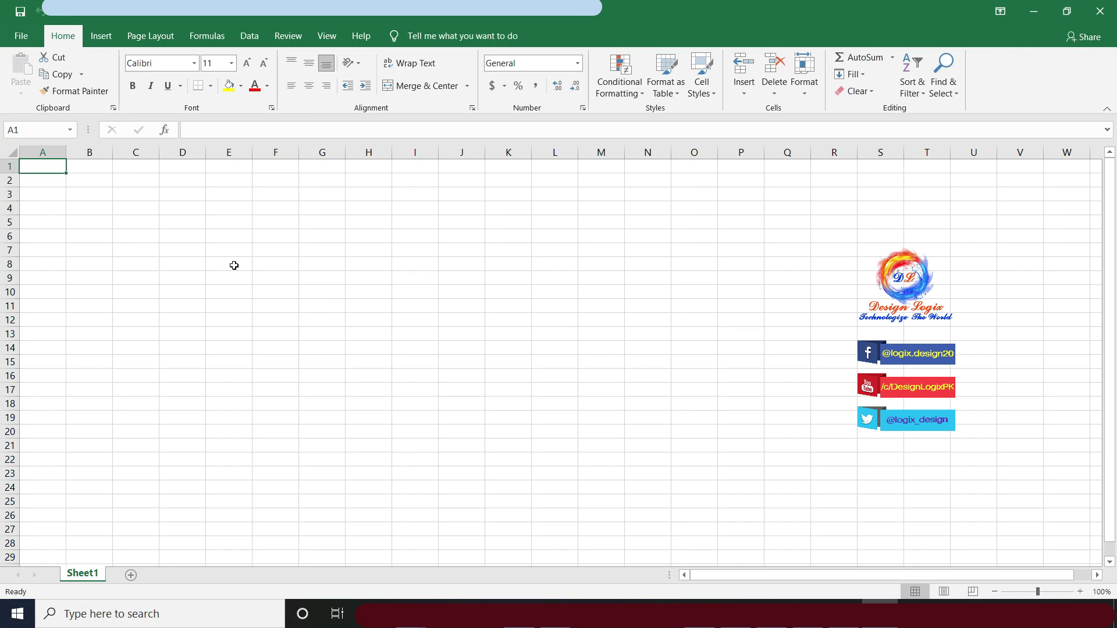
Label cell E8 "Total Base Shear =" and enter 1455 in G8 with the unit kip in H8
left_click(234, 266)
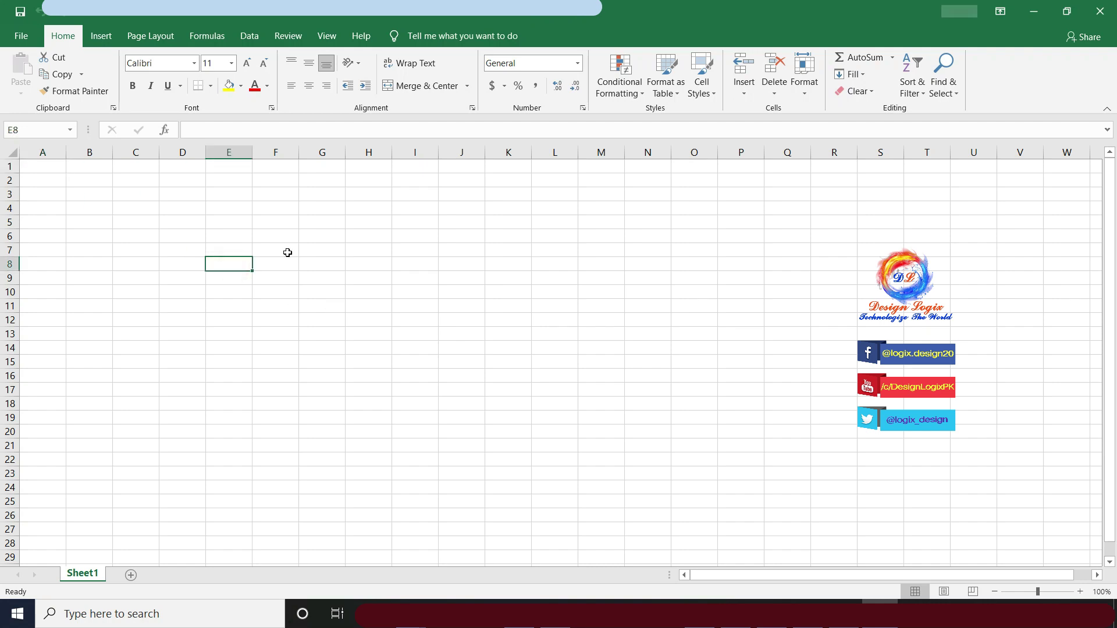
type("Total")
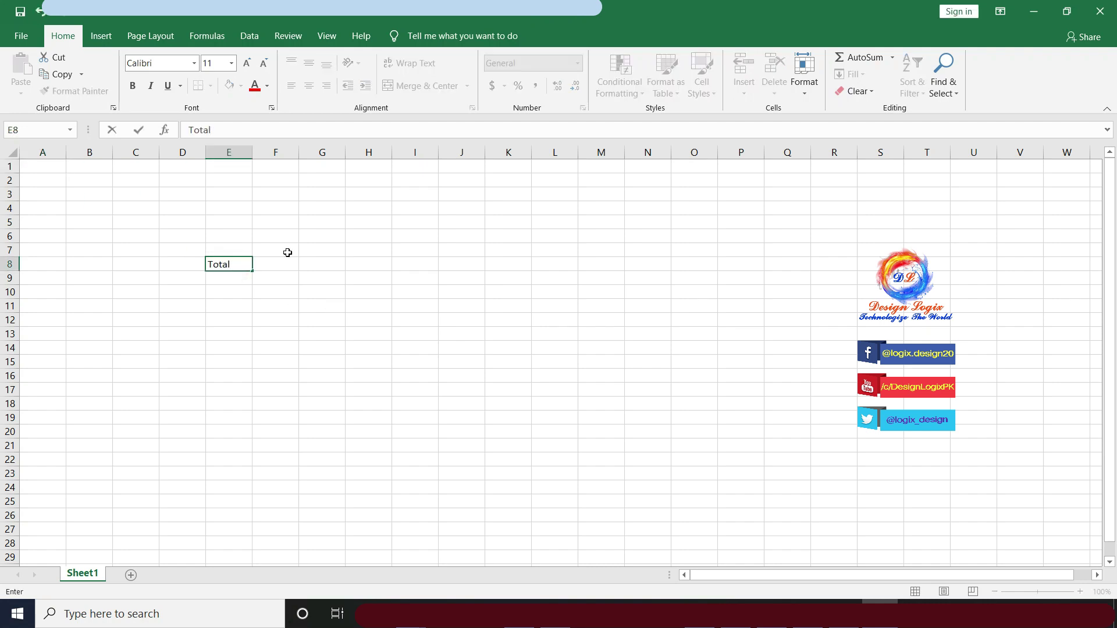
type(" Base Shear =")
key("Tab")
key("Tab")
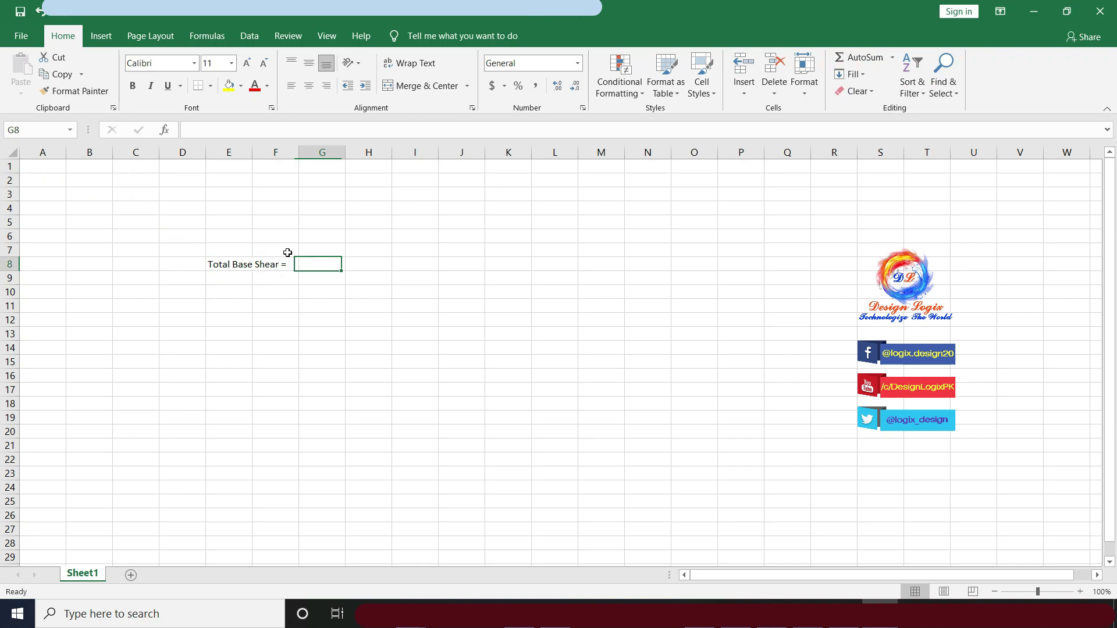
type("1455")
key("Return")
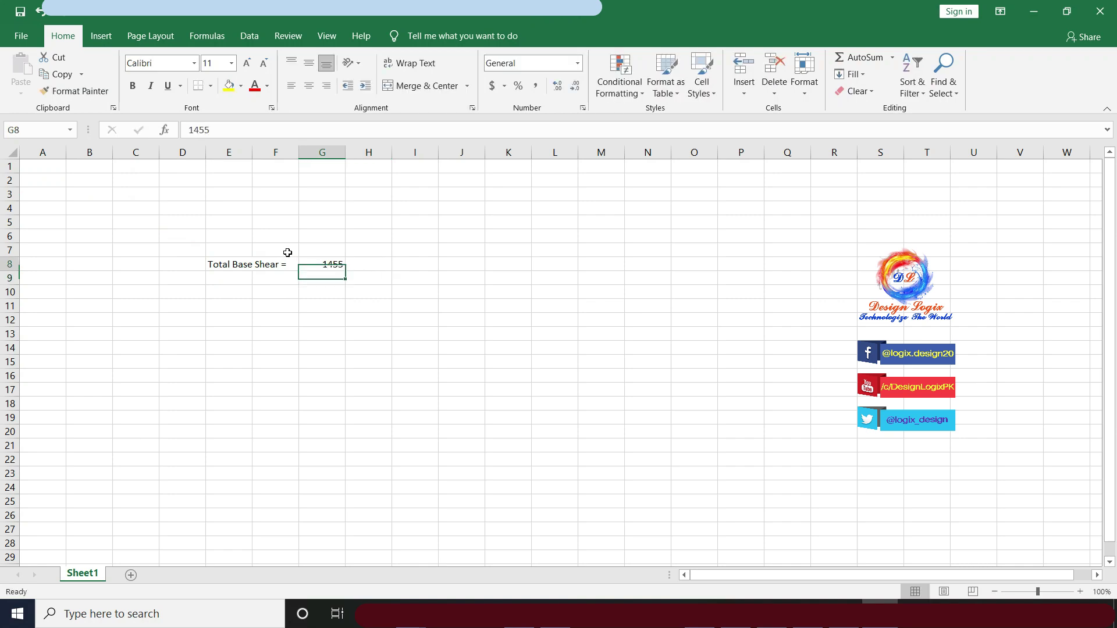
key("Tab")
type("kip")
key("Return")
Enter the label "25% of total base shear =" in cell E10
key("Left")
key("Left")
key("Left")
key("Down")
type("25")
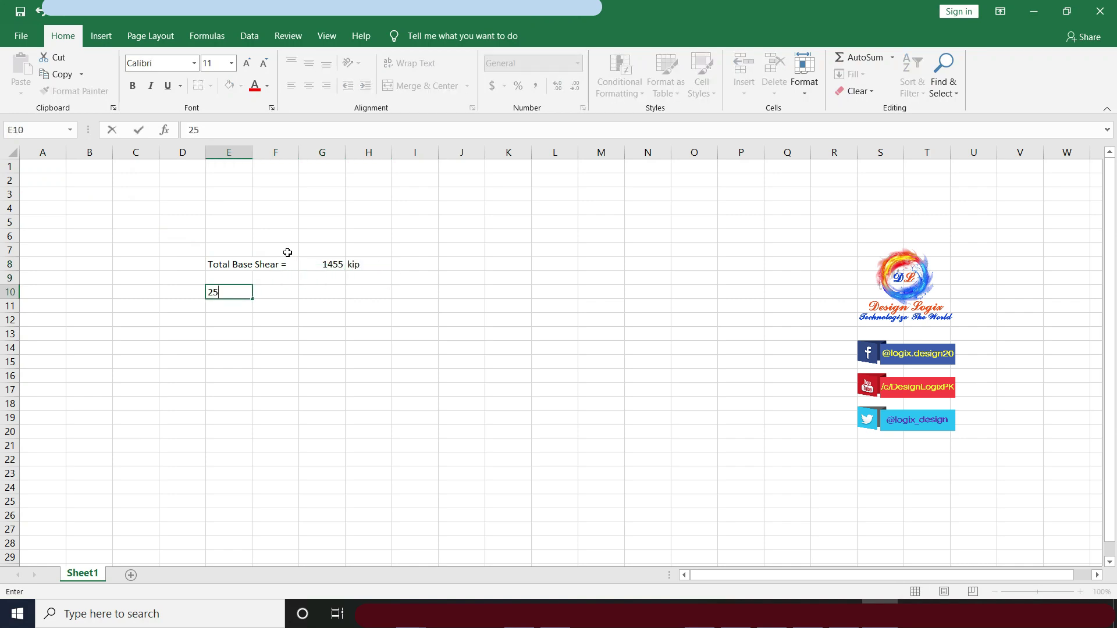
type("% of total base shear =")
key("Return")
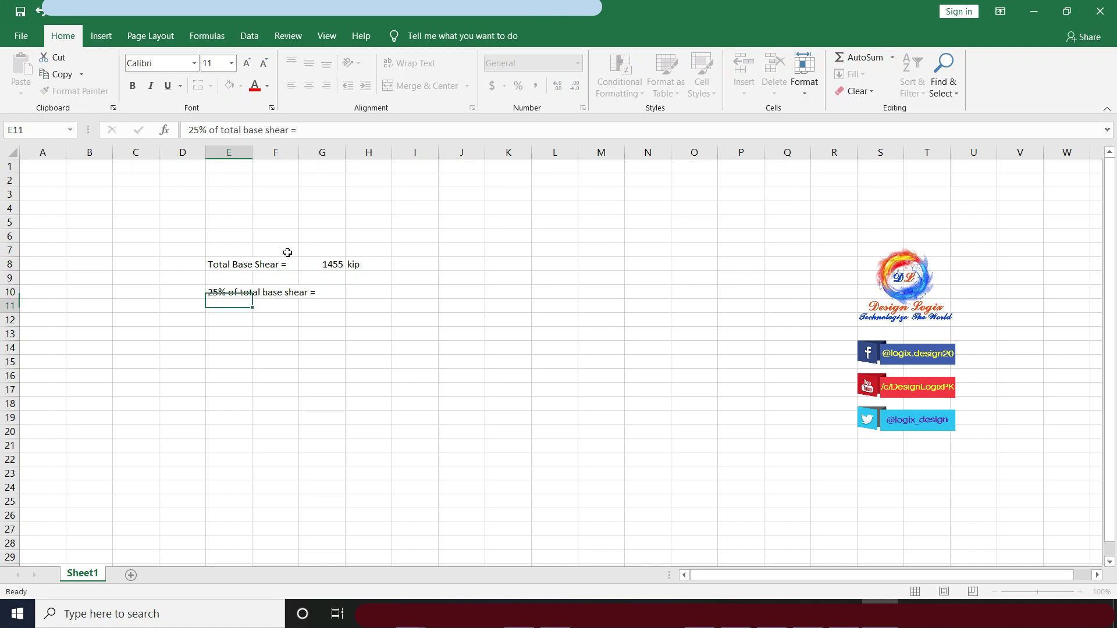
Calculate a quarter of the total base shear in H10 with =0.25*G8 and enter the unit kip in I10
key("Up")
key("Right")
key("Right")
key("Right")
key("Right")
key("Left")
type("=0.")
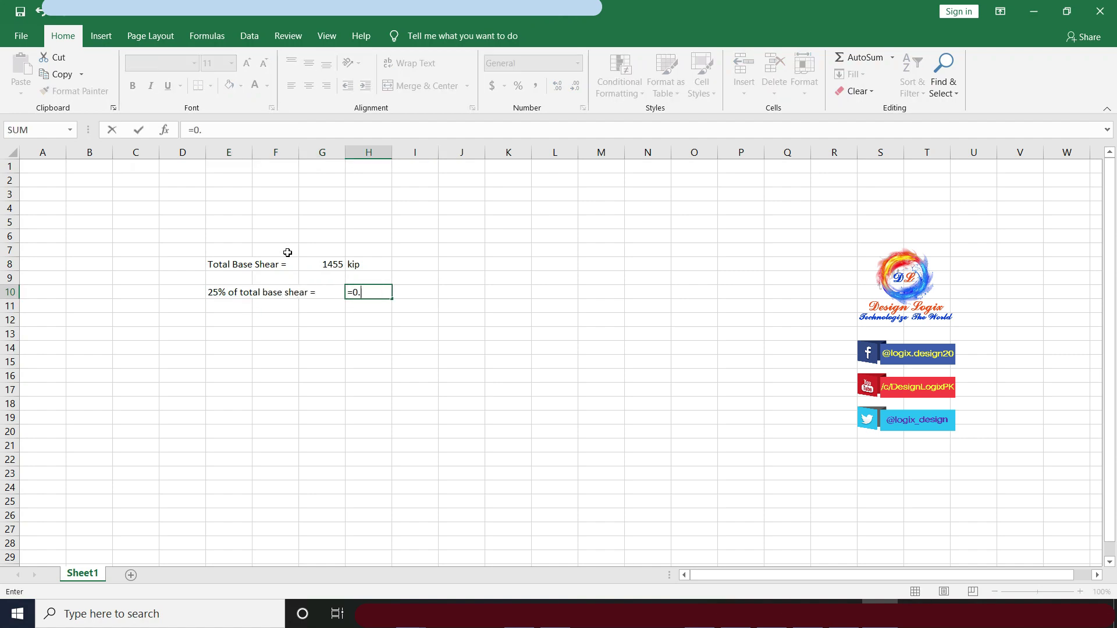
type("25*")
key("Up")
key("Up")
key("Left")
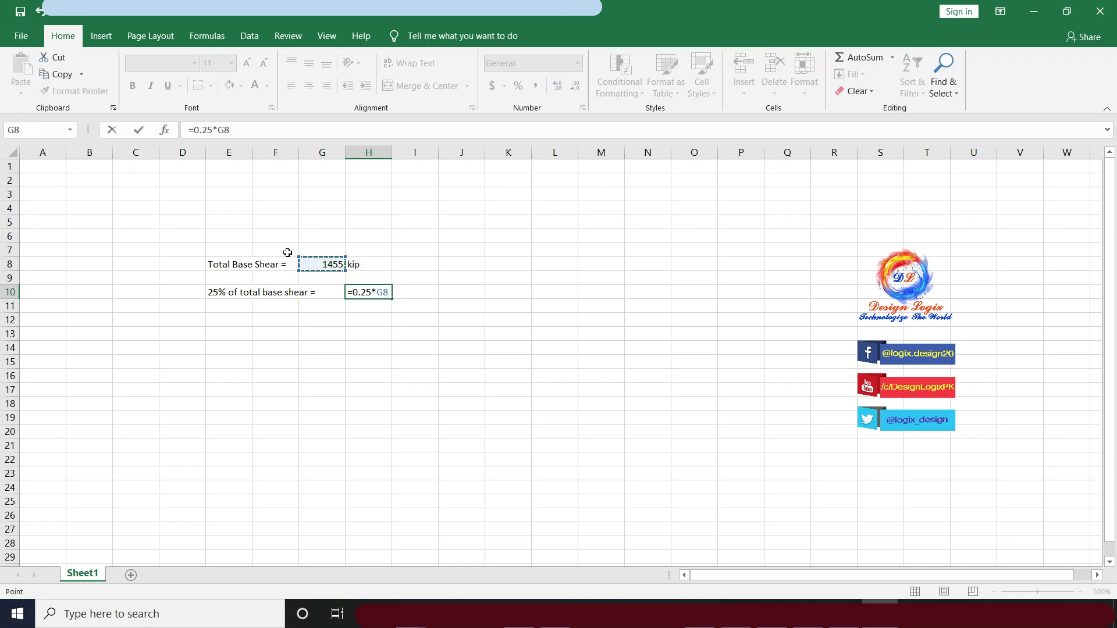
key("Return")
key("Up")
key("Right")
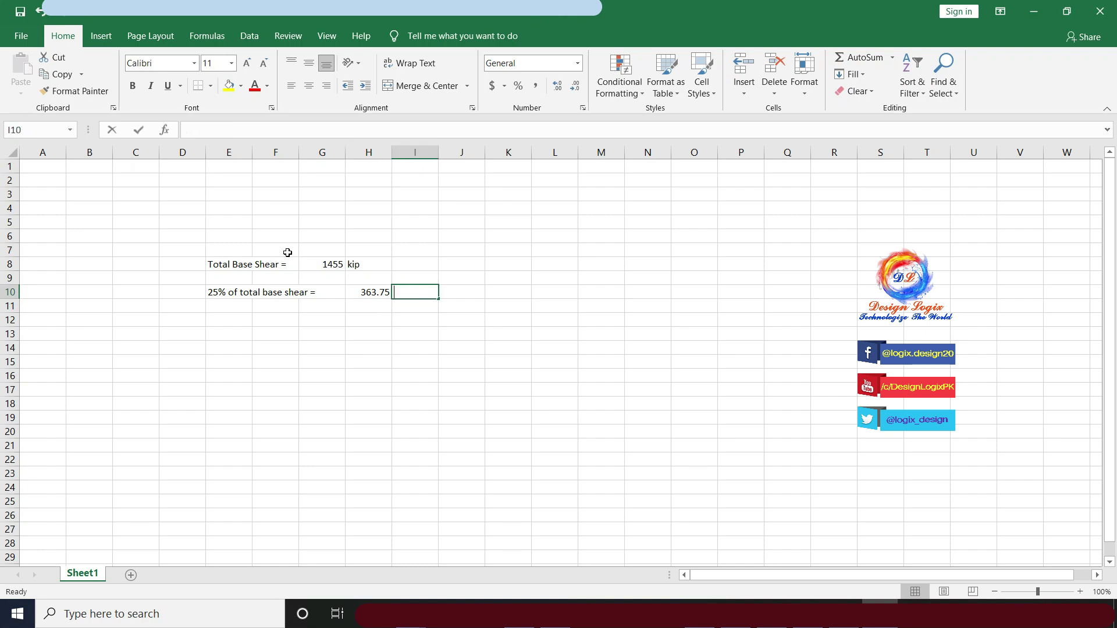
type("kip")
key("Return")
Enter the heading "Column Base Shears" in cell E13 and underline it
key("Left")
key("Left")
key("Left")
key("Left")
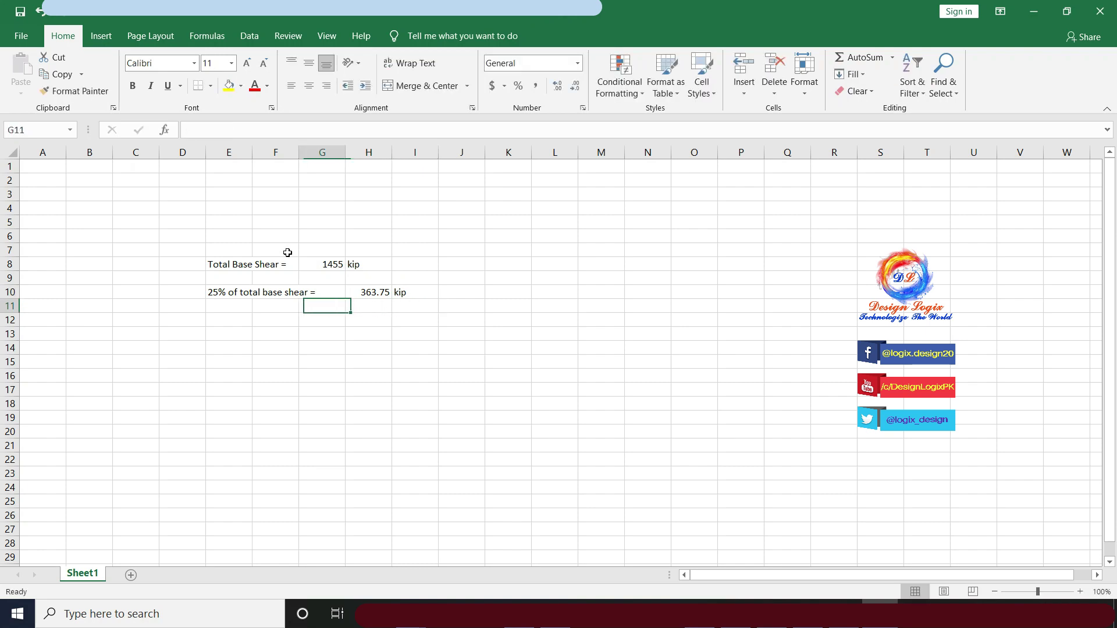
key("Down")
key("Down")
type("Colu")
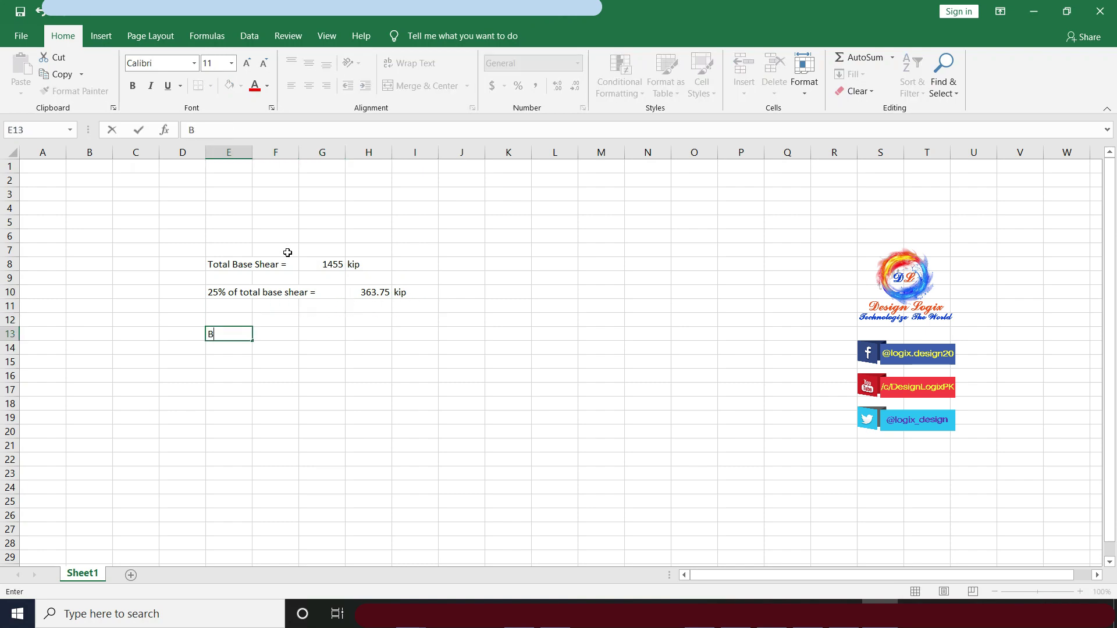
type("mn Base Shears")
key("ctrl+Return")
scroll(287, 253, "down", 1)
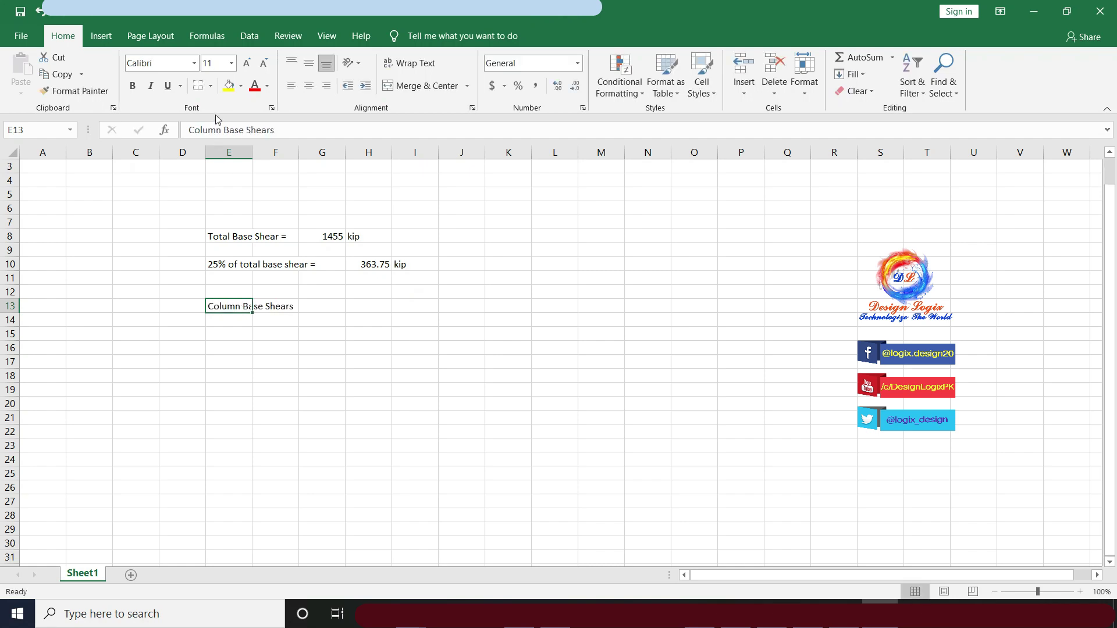
left_click(167, 86)
List the seismic load cases EQX, EQXPY, EQXNY, EQY, EQYPX and EQYNX in cells E15 to E20
left_click(233, 335)
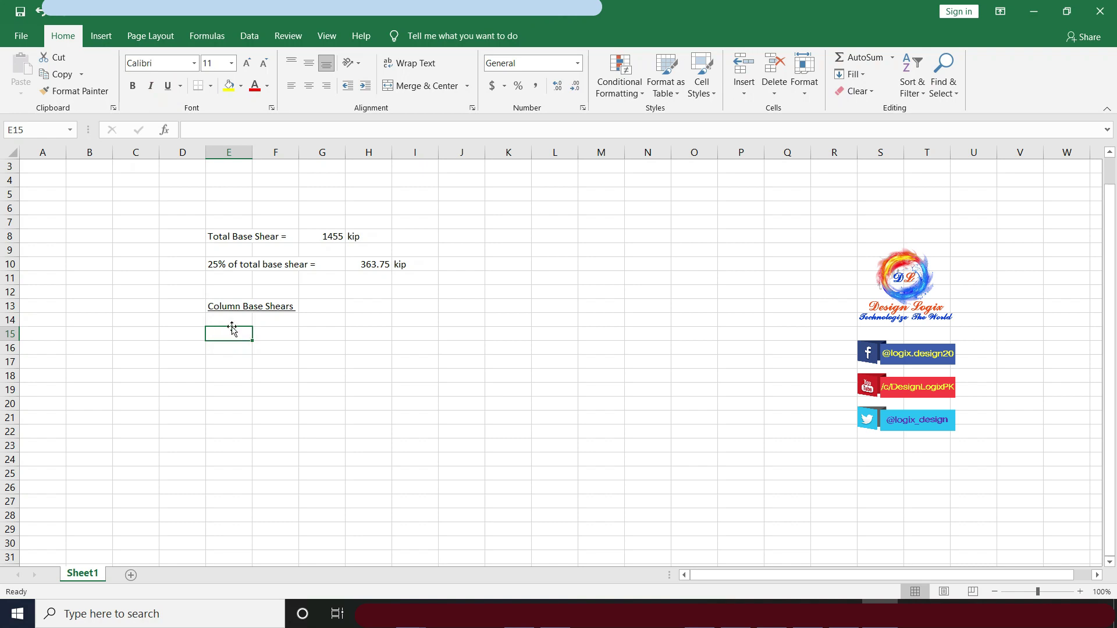
left_click(236, 320)
left_click(229, 334)
type("EQX")
key("Return")
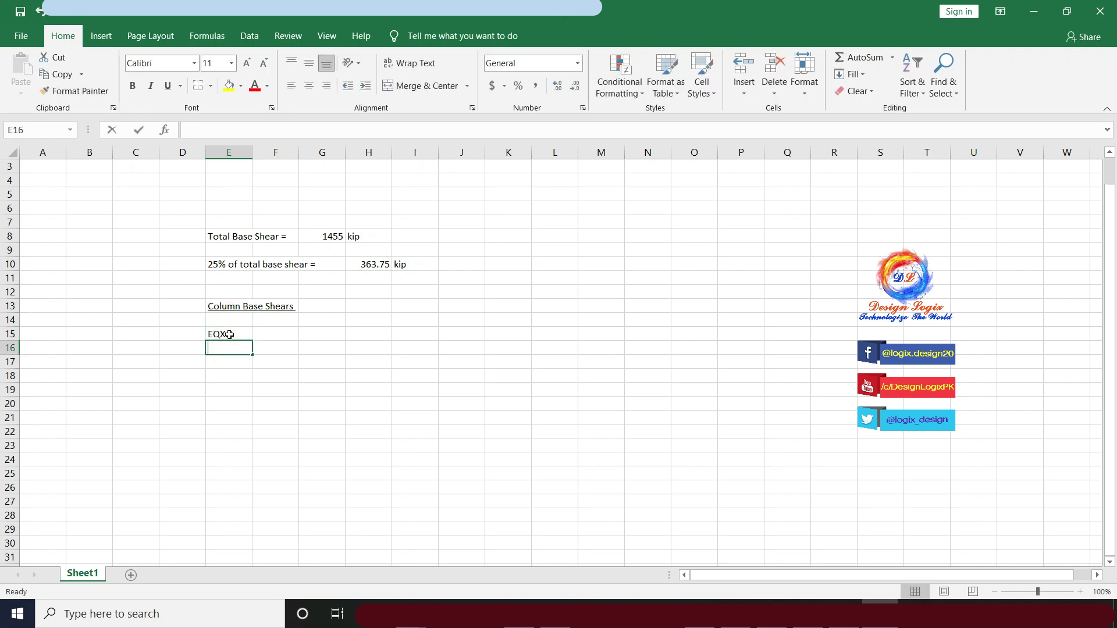
type("EQXPY")
key("Return")
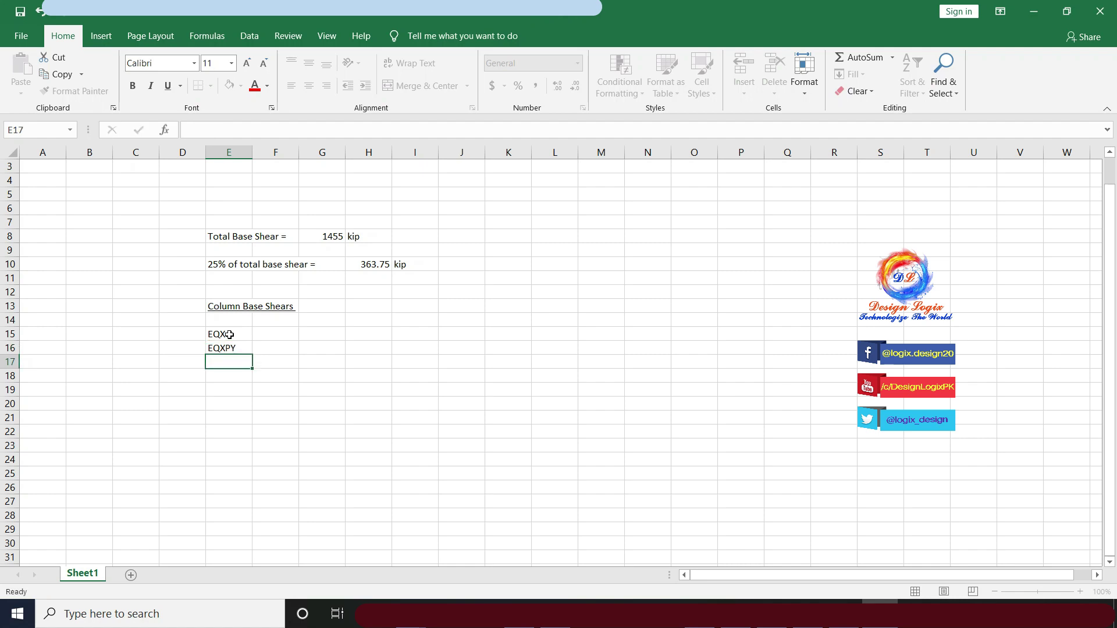
type("EQXNY")
key("Return")
type("EQY")
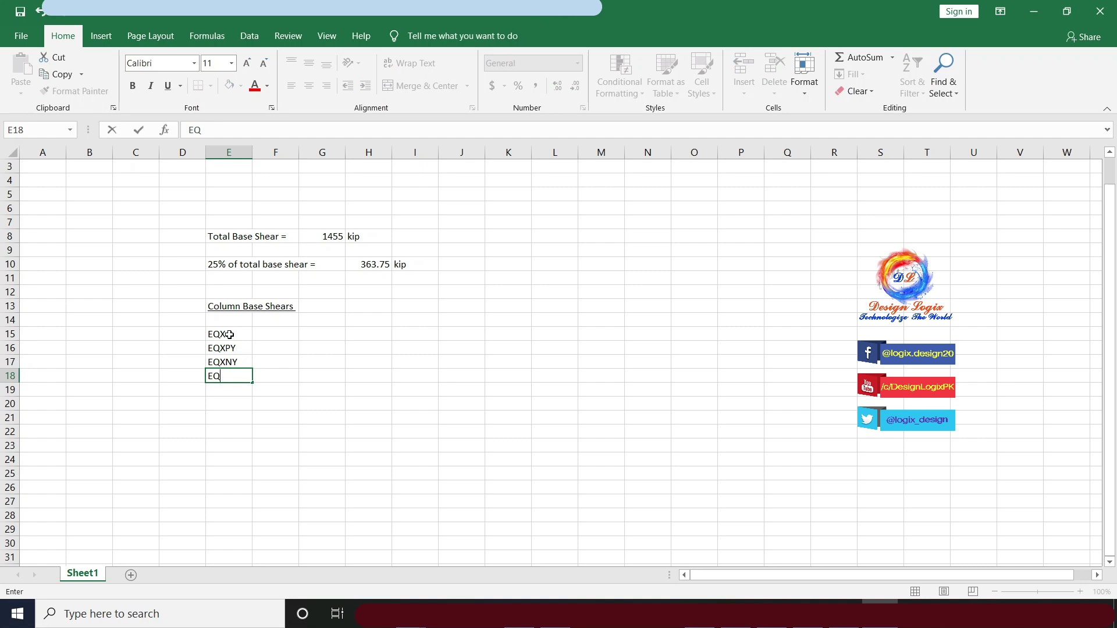
key("Return")
type("EQYPX")
key("Return")
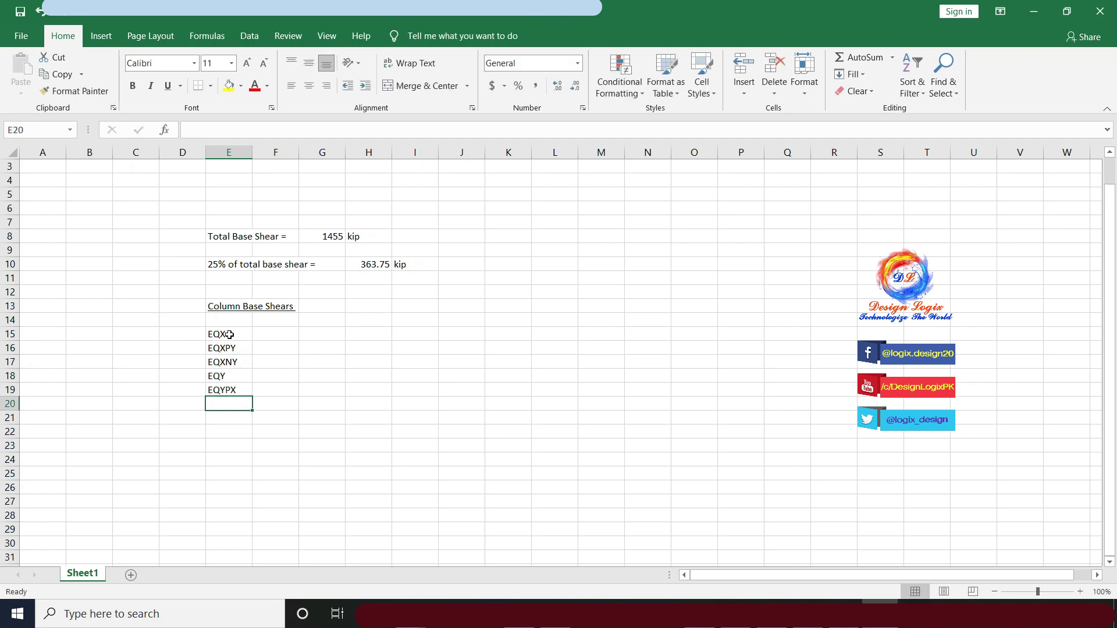
type("EQYNX")
key("Return")
key("Up")
key("Up")
key("Up")
key("Up")
key("Up")
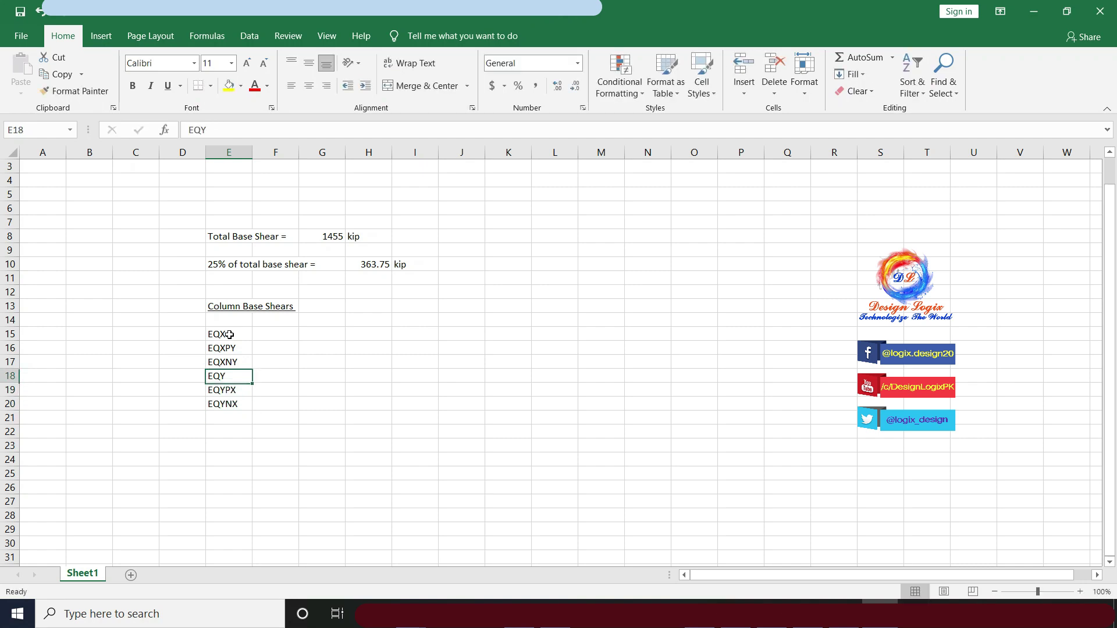
key("Right")
key("Right")
key("Up")
key("Left")
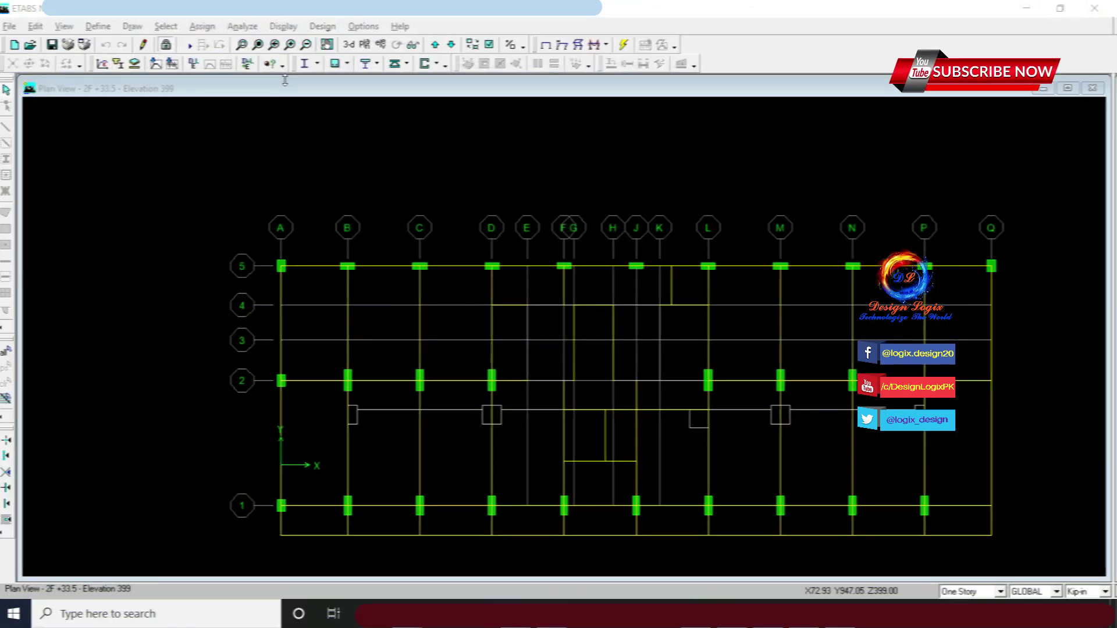
Switch to ETABS and select all the model's columns by line object type
left_click(170, 26)
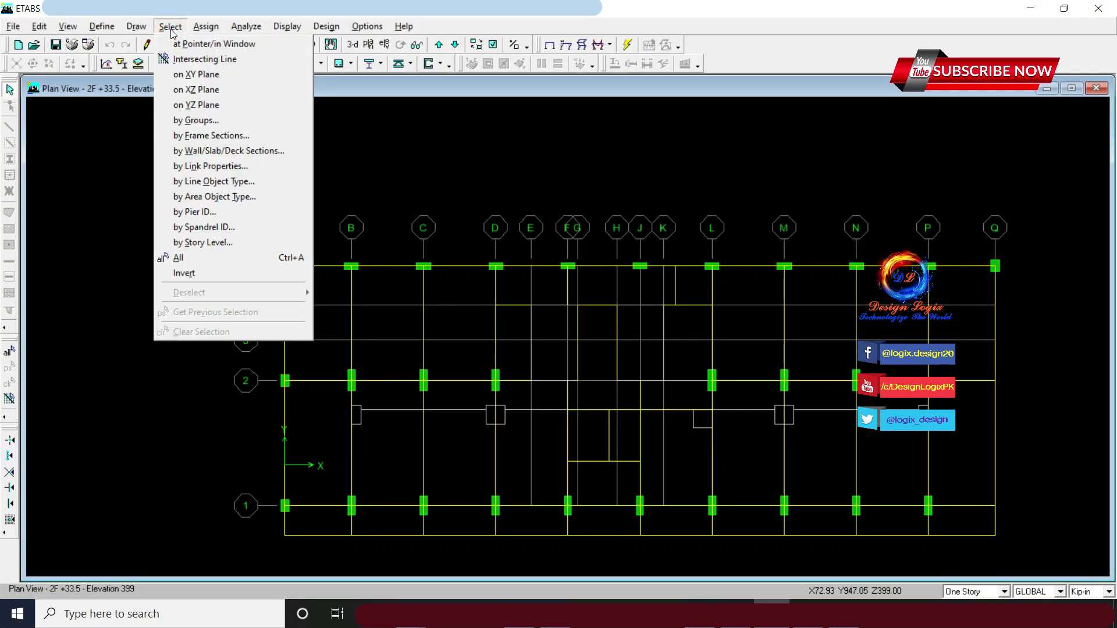
left_click(222, 181)
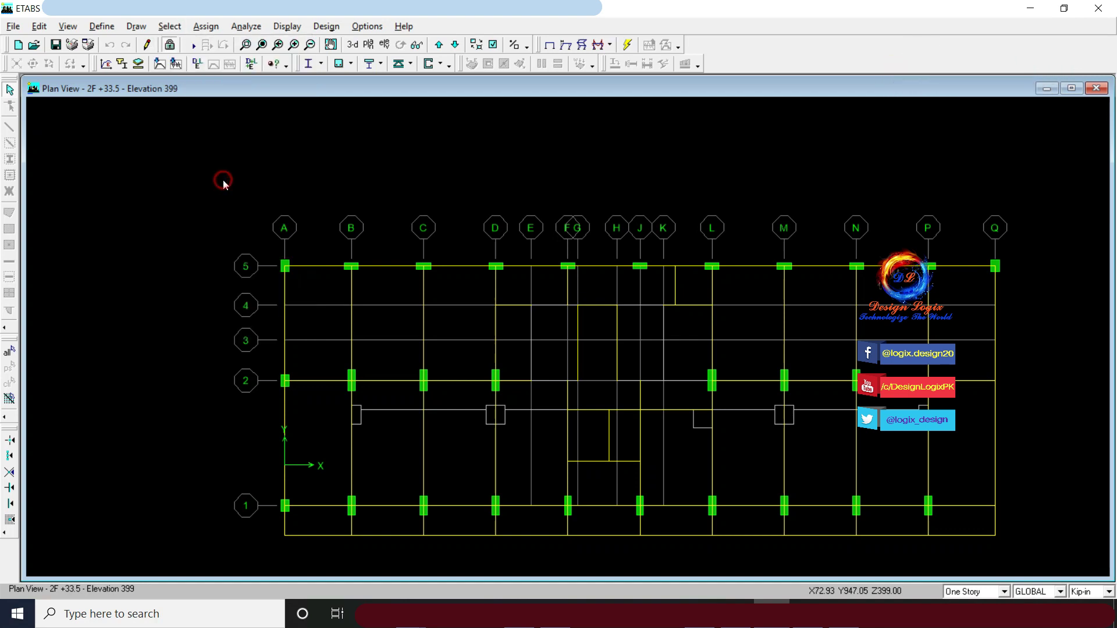
left_click(505, 280)
left_click(635, 303)
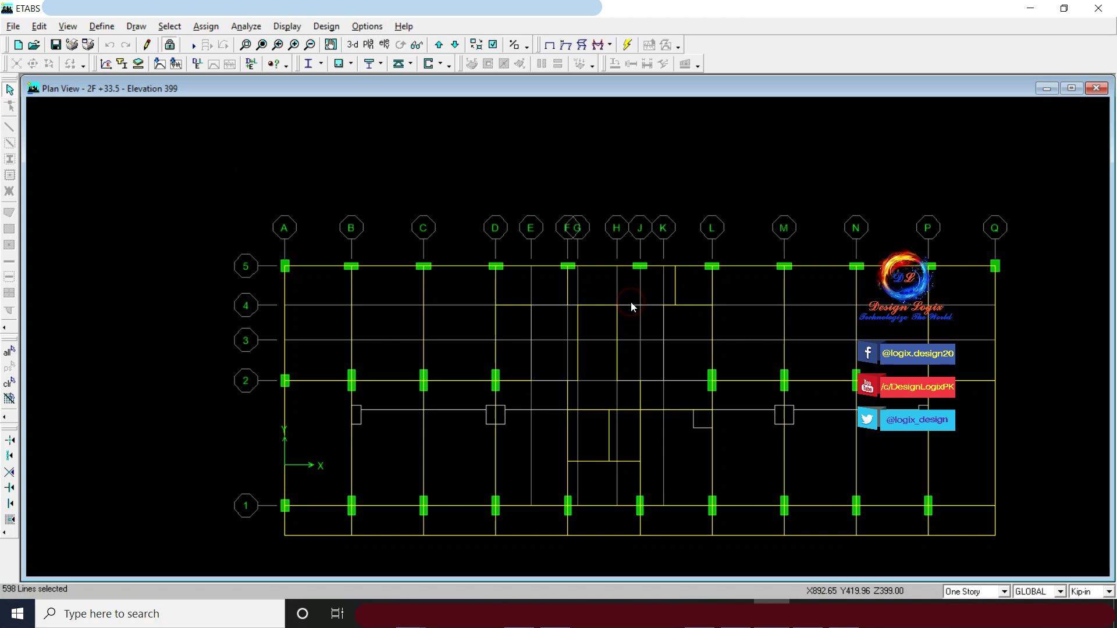
Restrict the plan view to the selected columns only, hiding all other objects
left_click(39, 26)
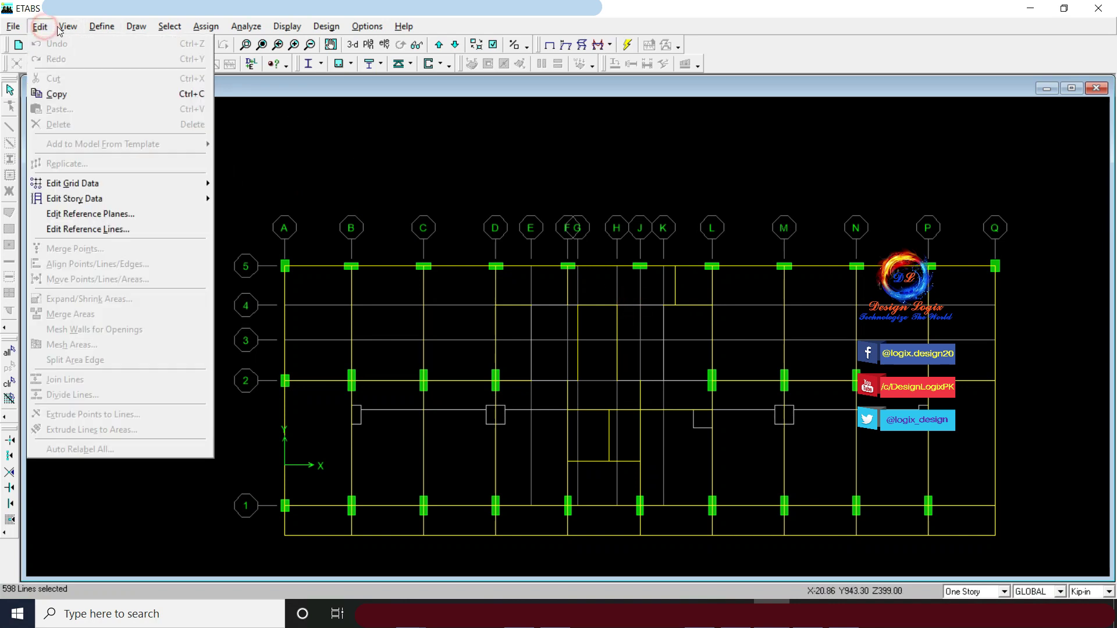
mouse_move(69, 33)
left_click(116, 268)
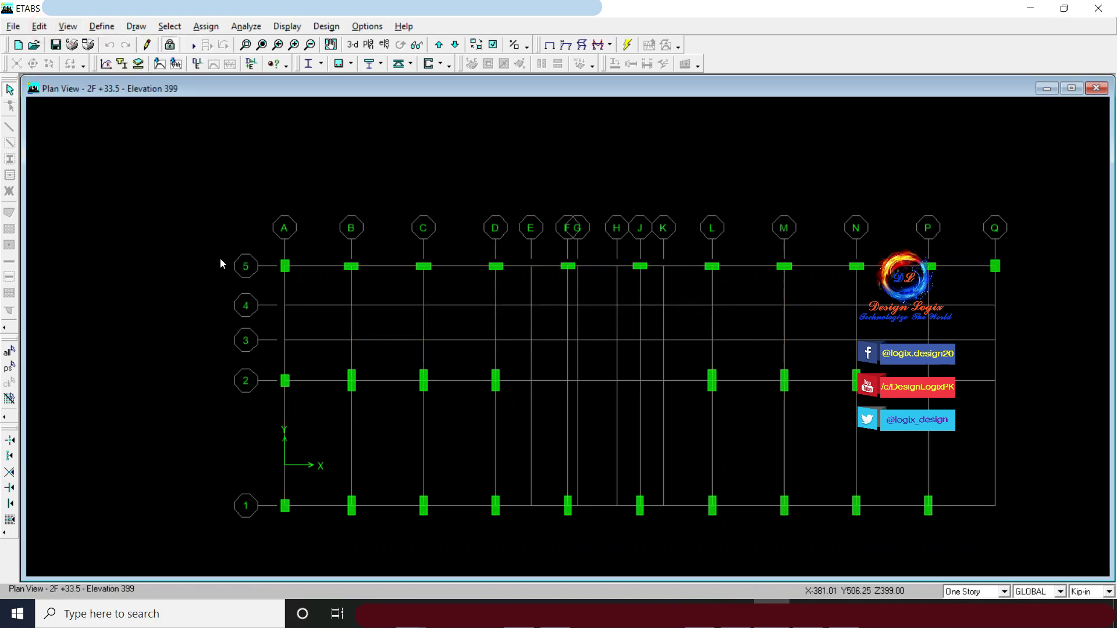
Show the BASE level in plan view and select all the column support points
left_click(368, 44)
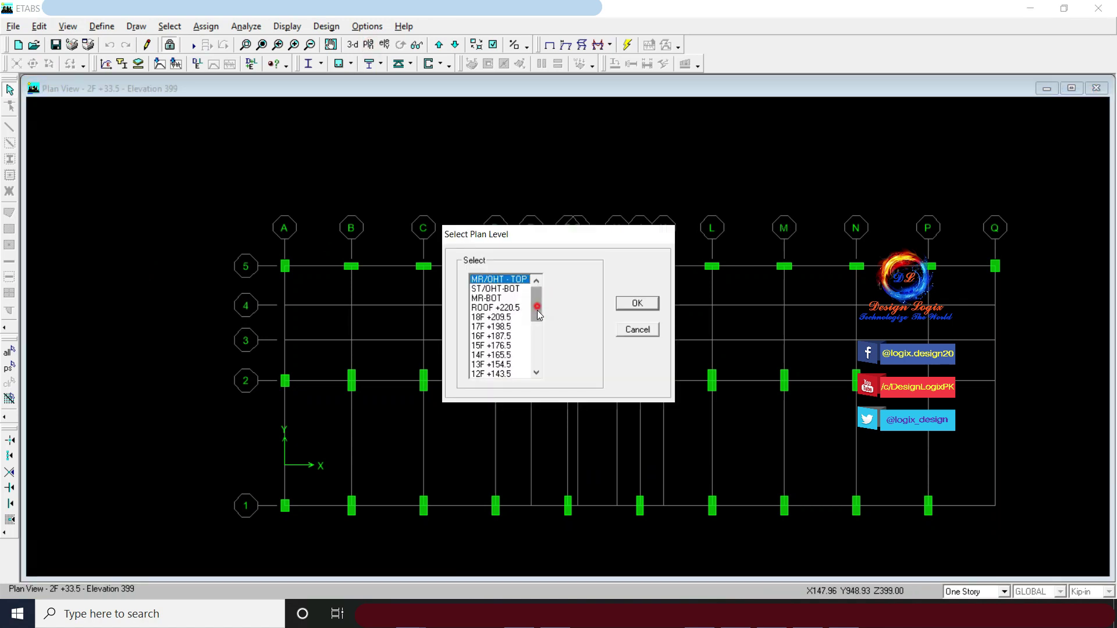
left_click_drag(537, 310, 536, 358)
left_click(506, 373)
left_click(638, 303)
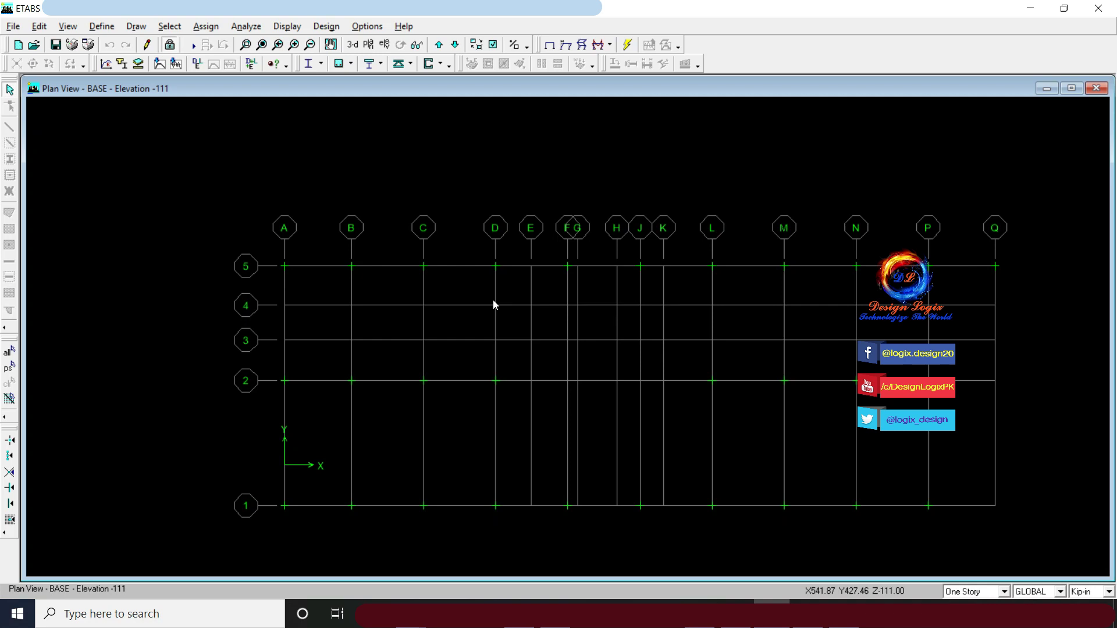
left_click_drag(242, 217, 1034, 546)
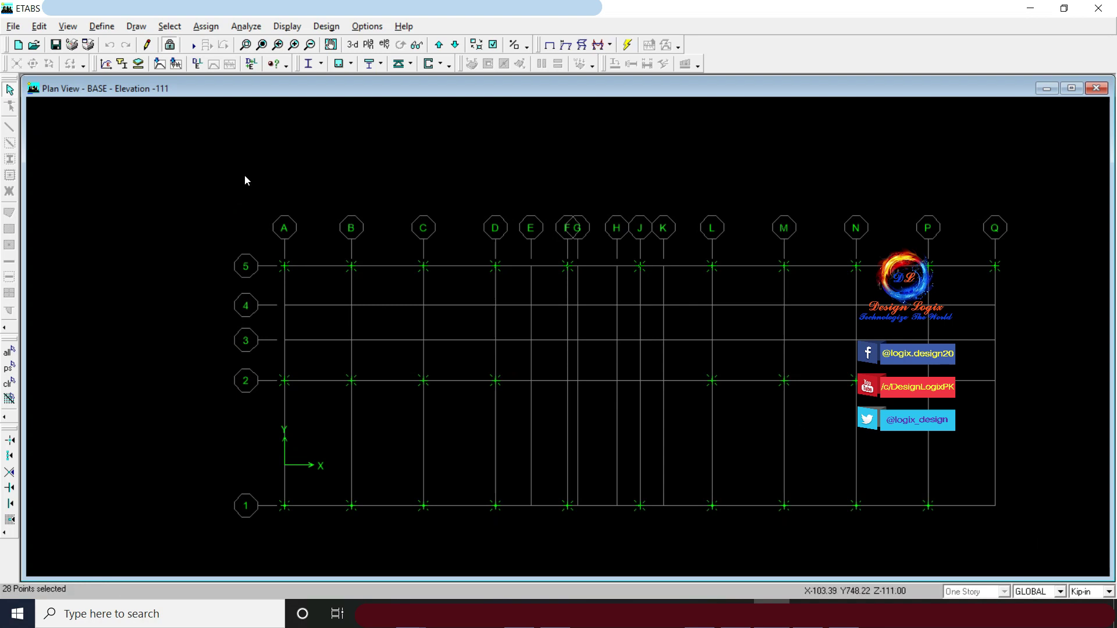
Set up the analysis output tables for printing with Reactions only, excluding Displacements and Frame Forces
left_click(14, 27)
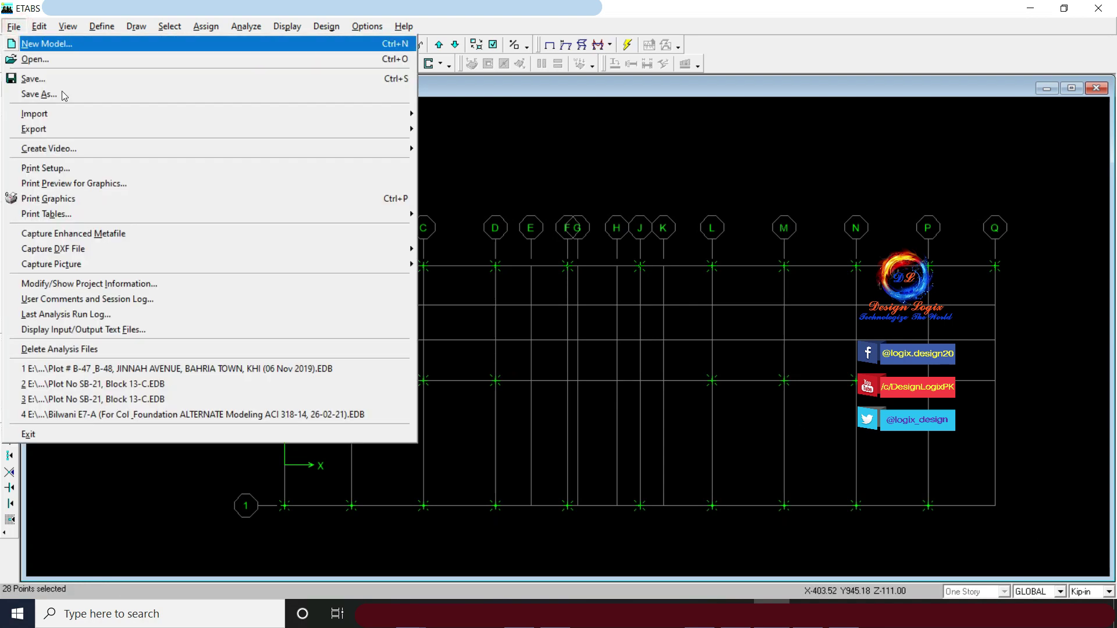
mouse_move(381, 211)
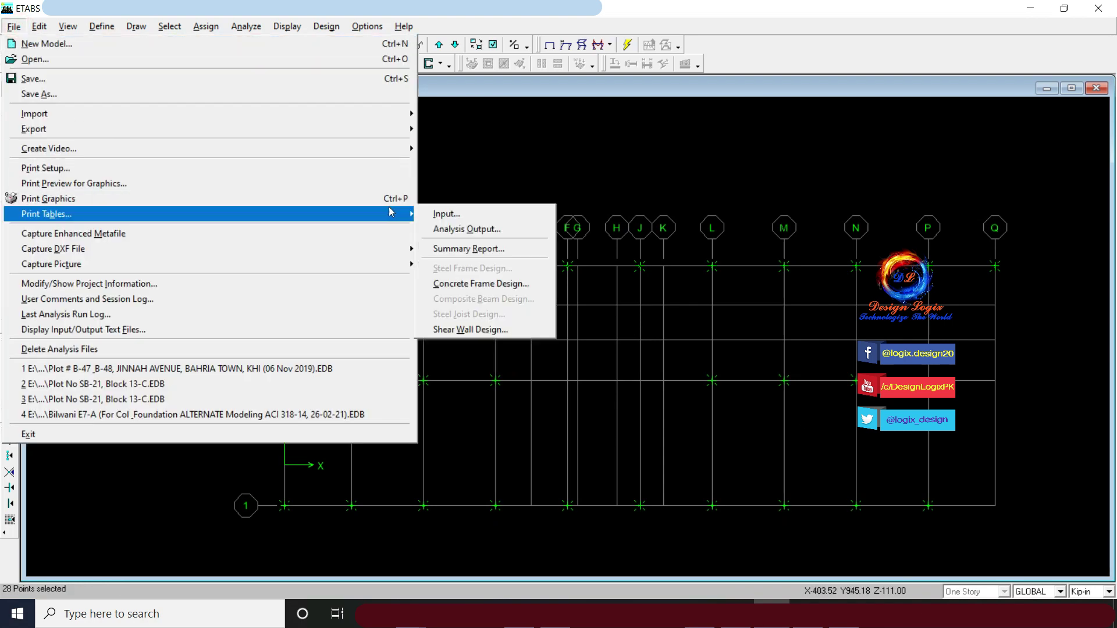
left_click(476, 229)
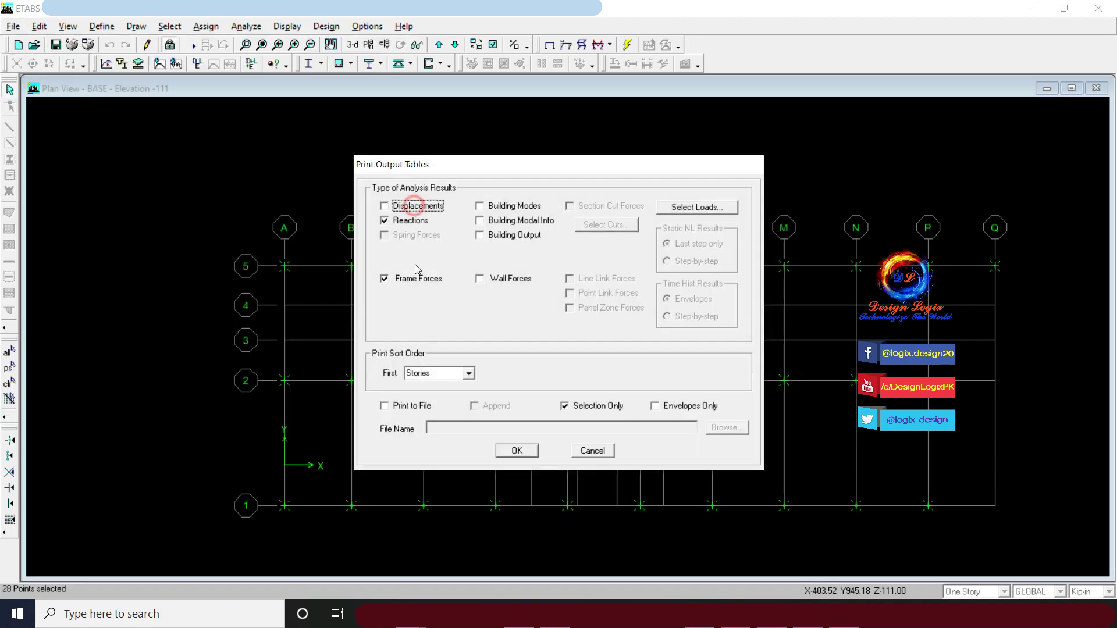
left_click(416, 207)
left_click(424, 279)
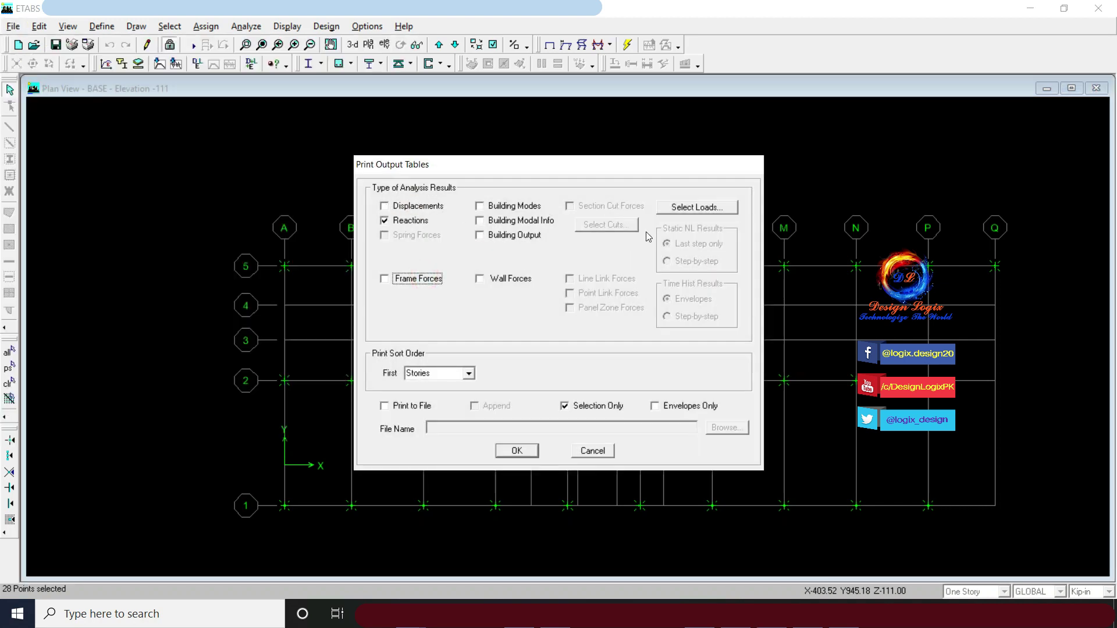
Choose the static loads EQX, EQXNY, EQXPY, EQY, EQYNX and EQYPX for the output tables
left_click(689, 208)
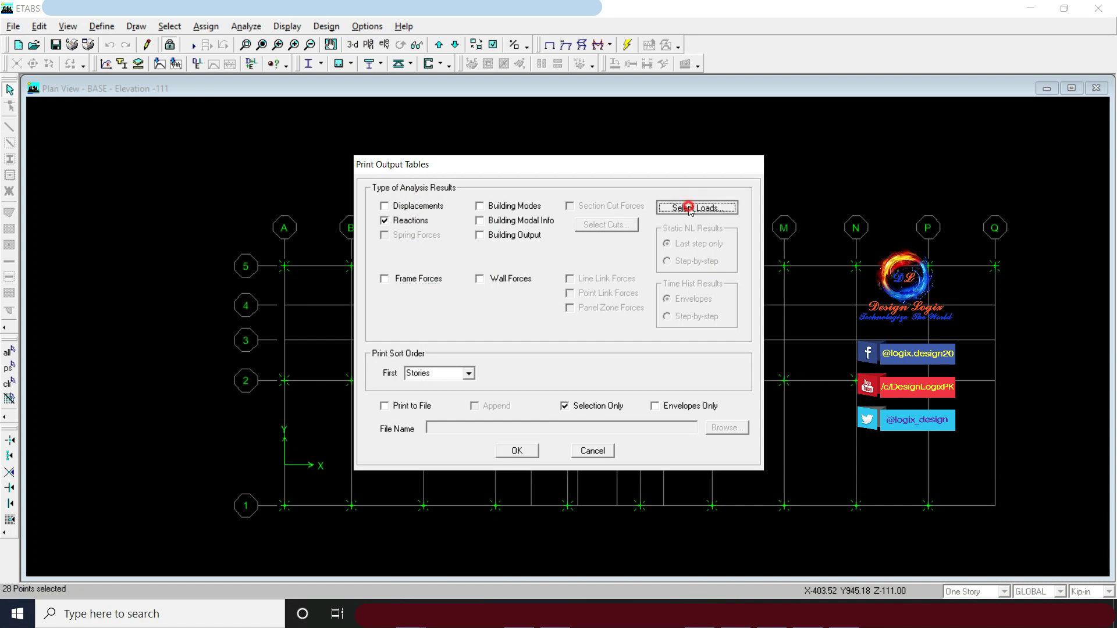
left_click(554, 335)
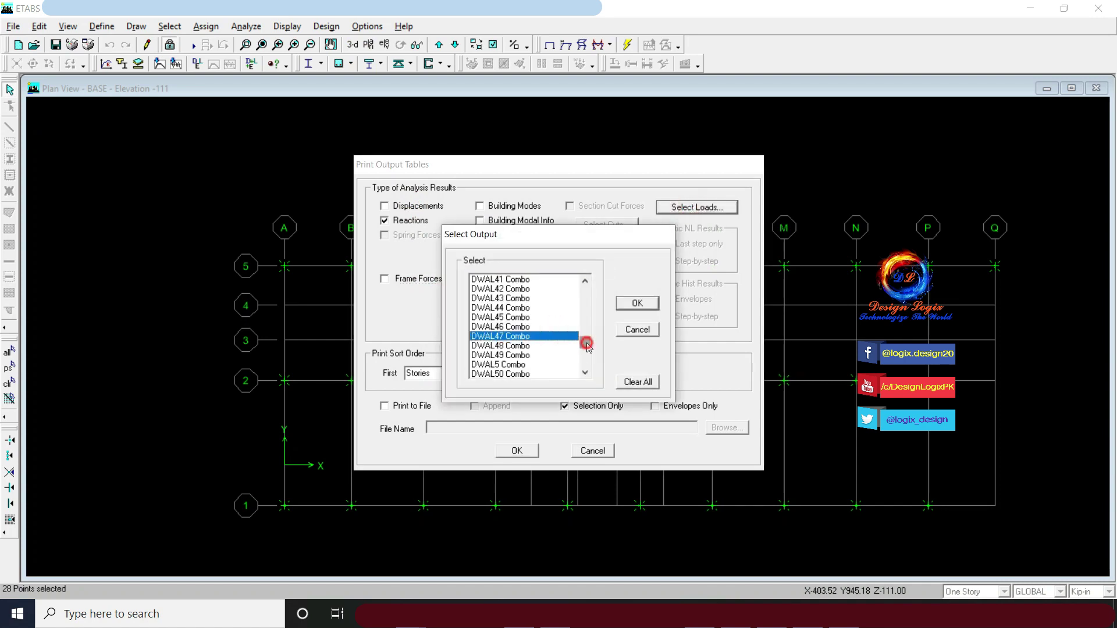
left_click(540, 327)
key("e")
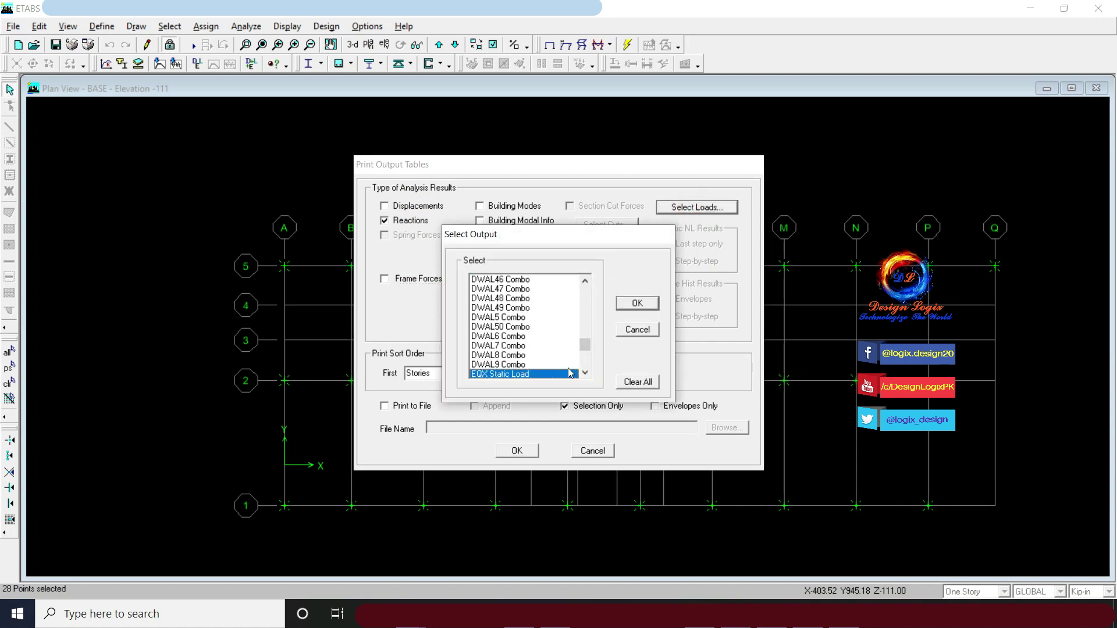
left_click(586, 373)
left_click(586, 373)
left_click(586, 373)
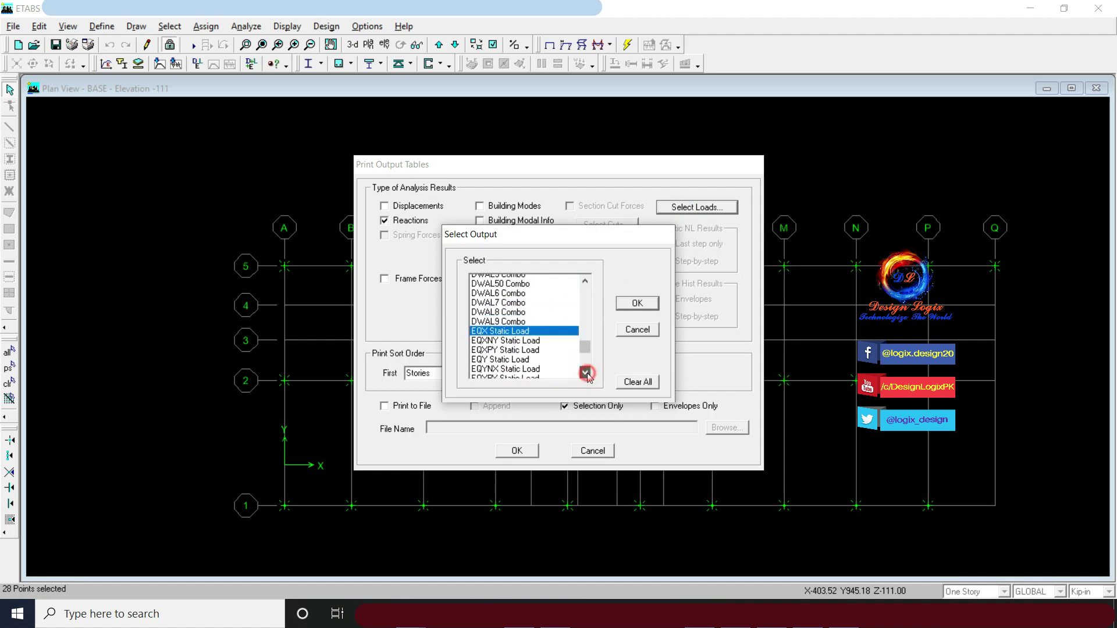
left_click(526, 336, "shift")
left_click(524, 346, "shift")
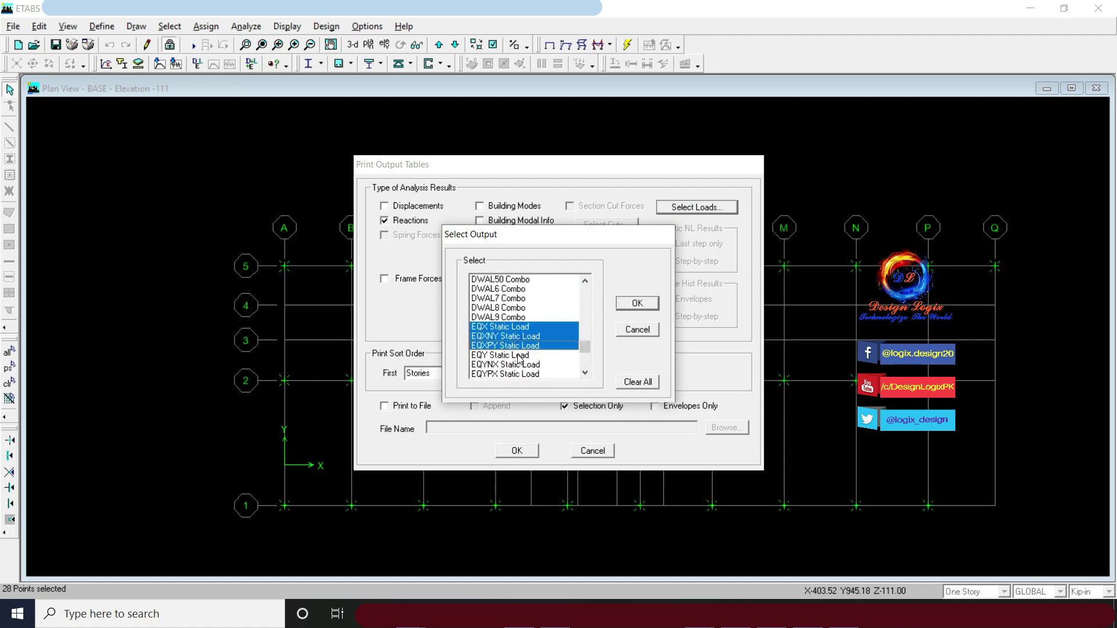
left_click(519, 356, "shift")
left_click(523, 364, "shift")
left_click(532, 374, "shift")
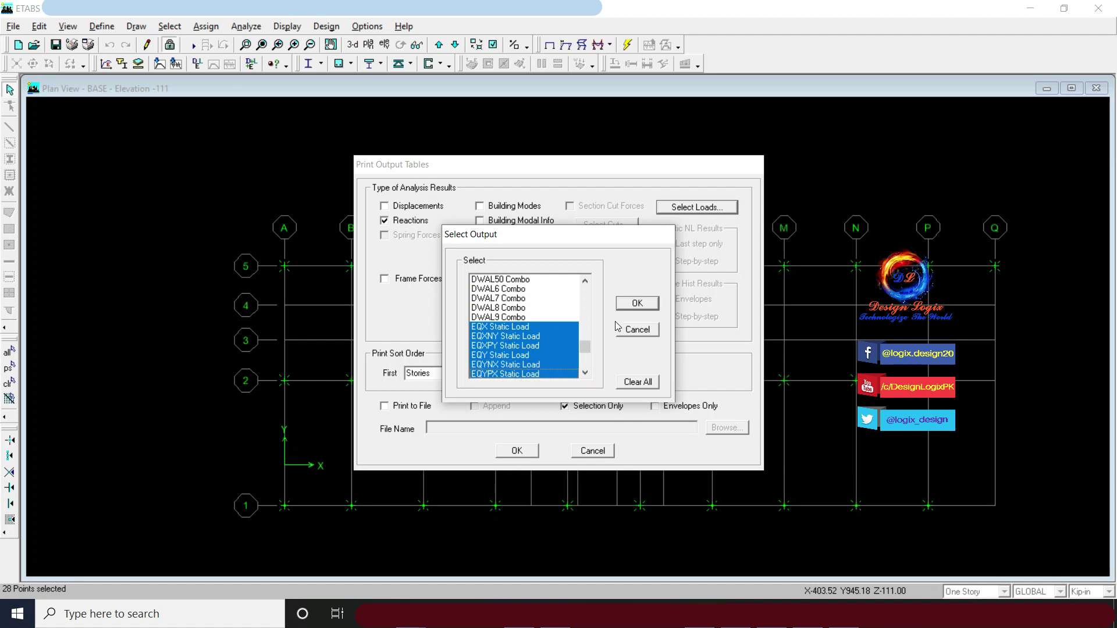
left_click(637, 303)
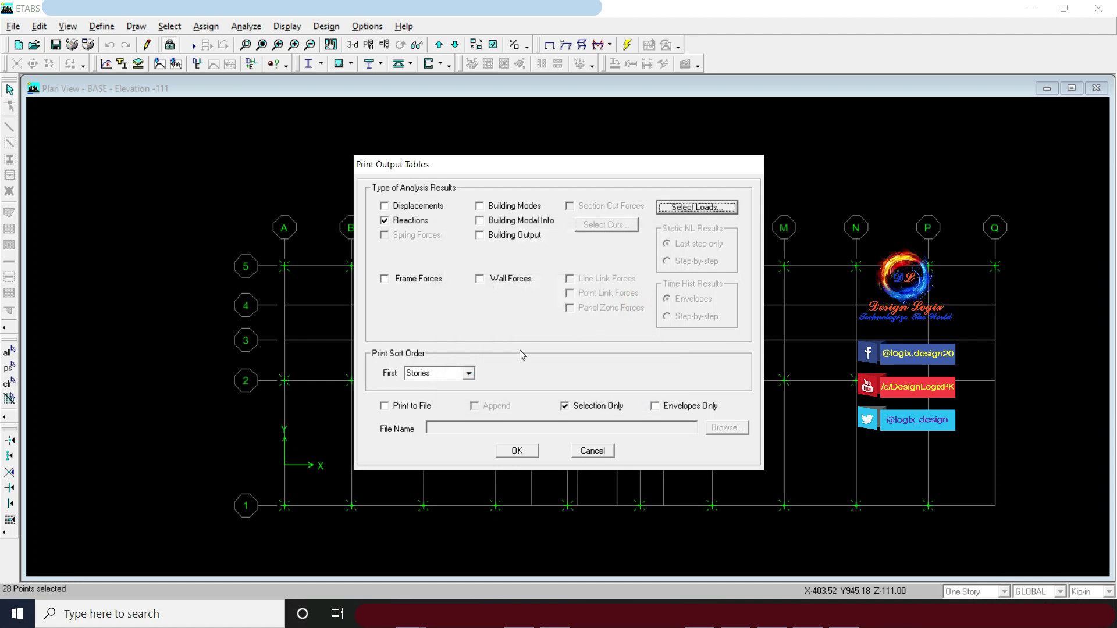
Print the reaction tables to a file and go to the Summation rows at its end
left_click(424, 407)
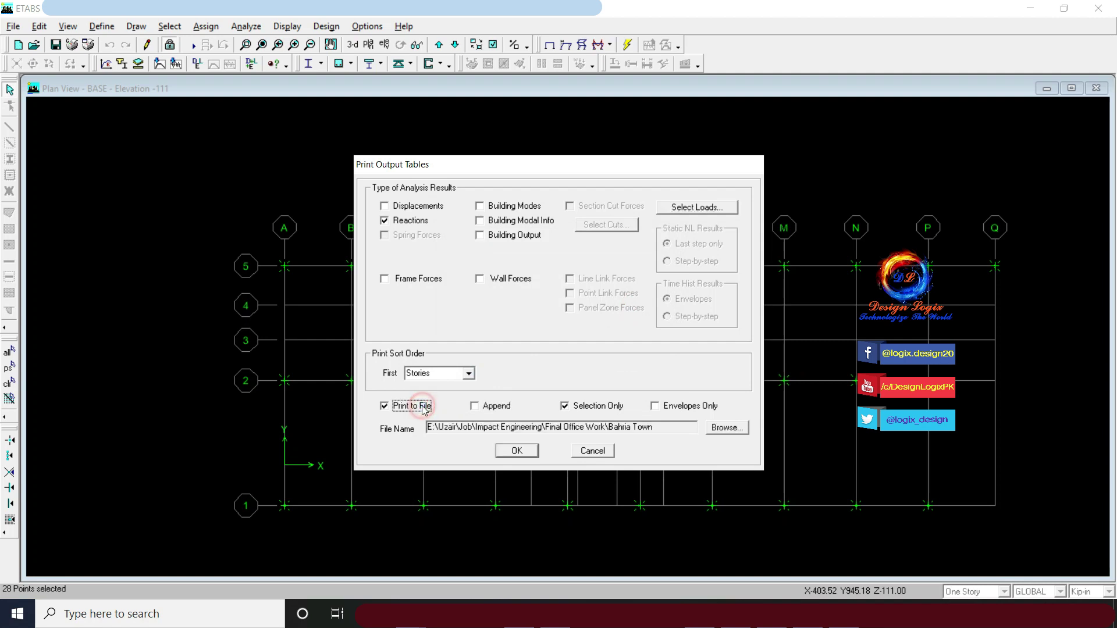
left_click(515, 452)
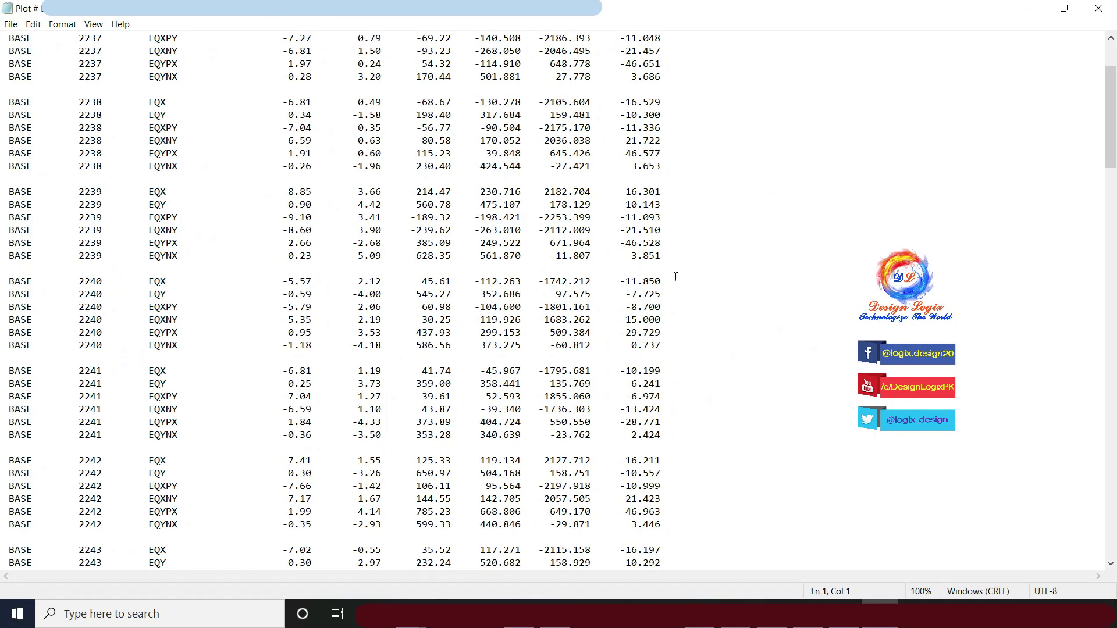
scroll(675, 277, "down", 12)
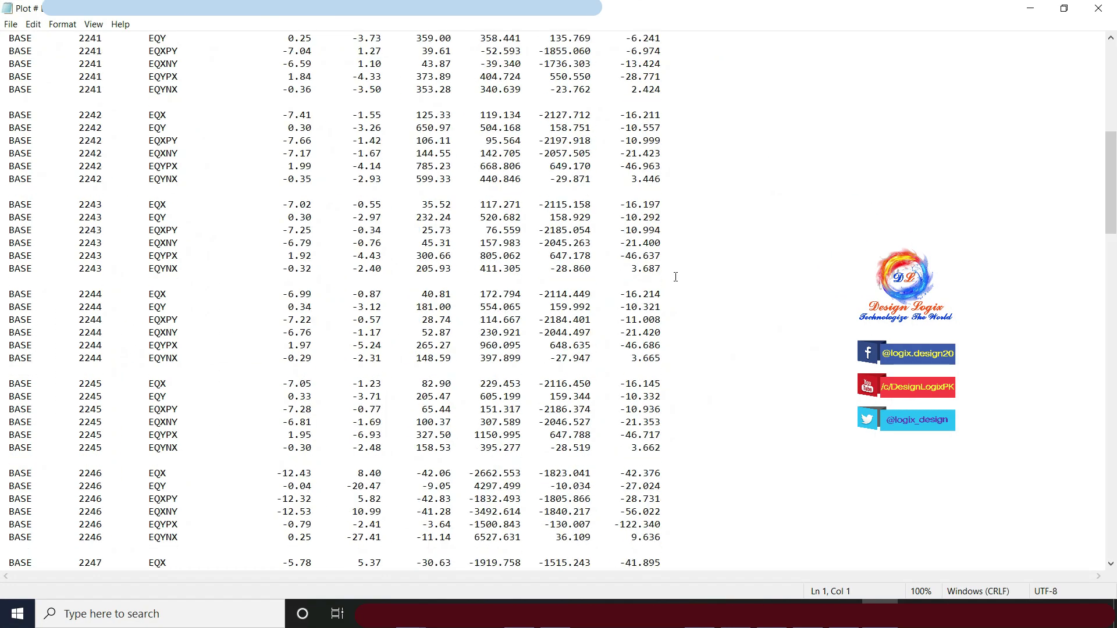
scroll(676, 277, "down", 20)
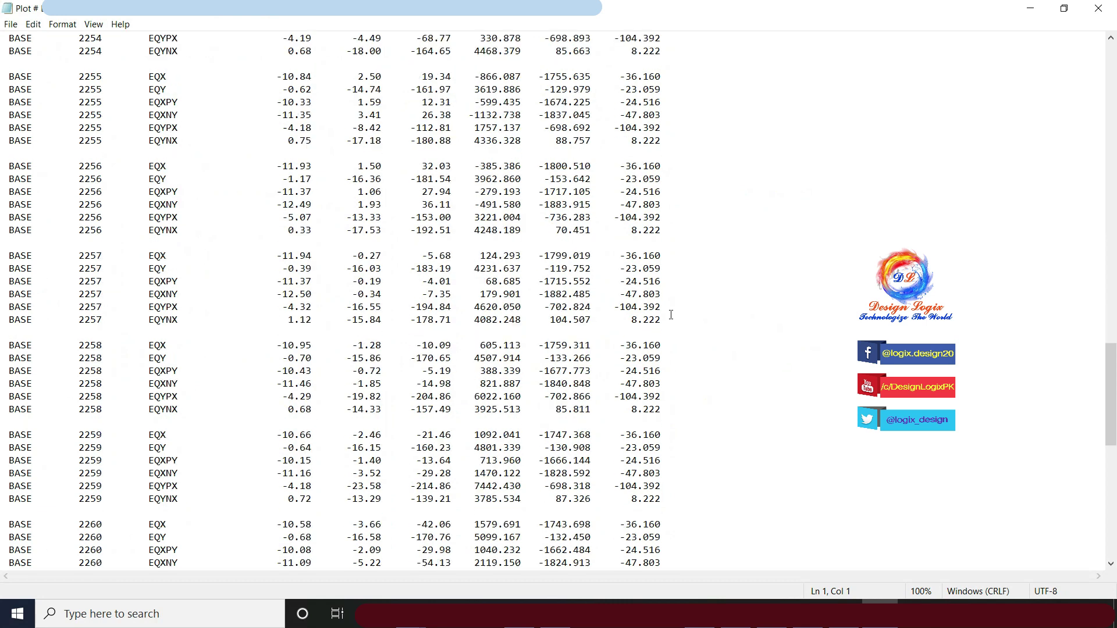
scroll(671, 313, "down", 9)
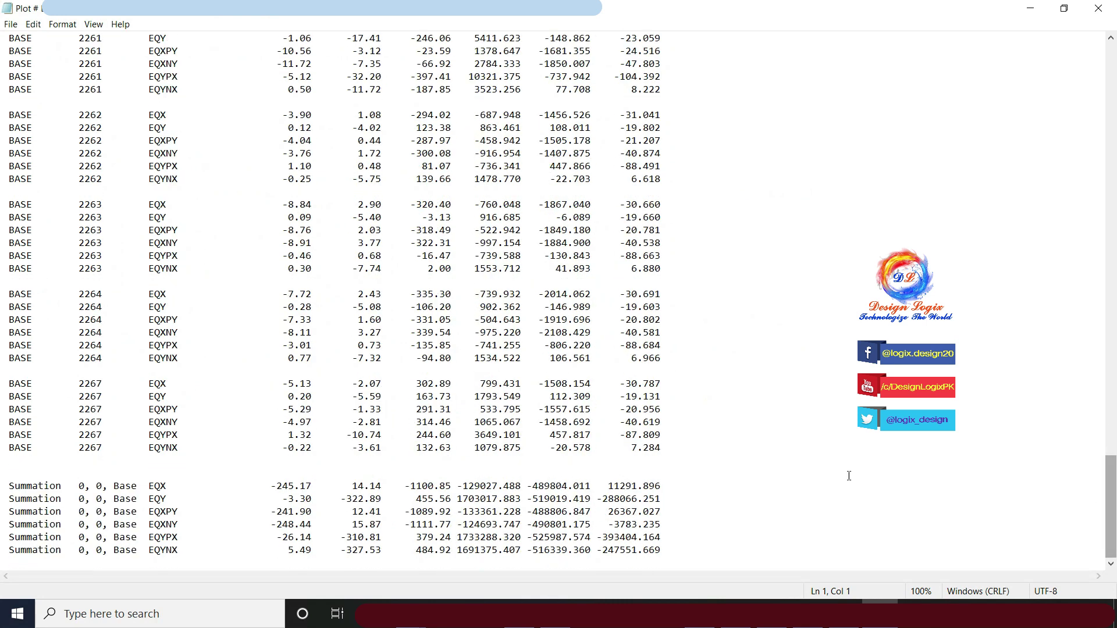
Take the EQX summation in the X direction from the reactions file and enter 245.17 in cell F15 of the Excel sheet
left_click_drag(9, 487, 63, 486)
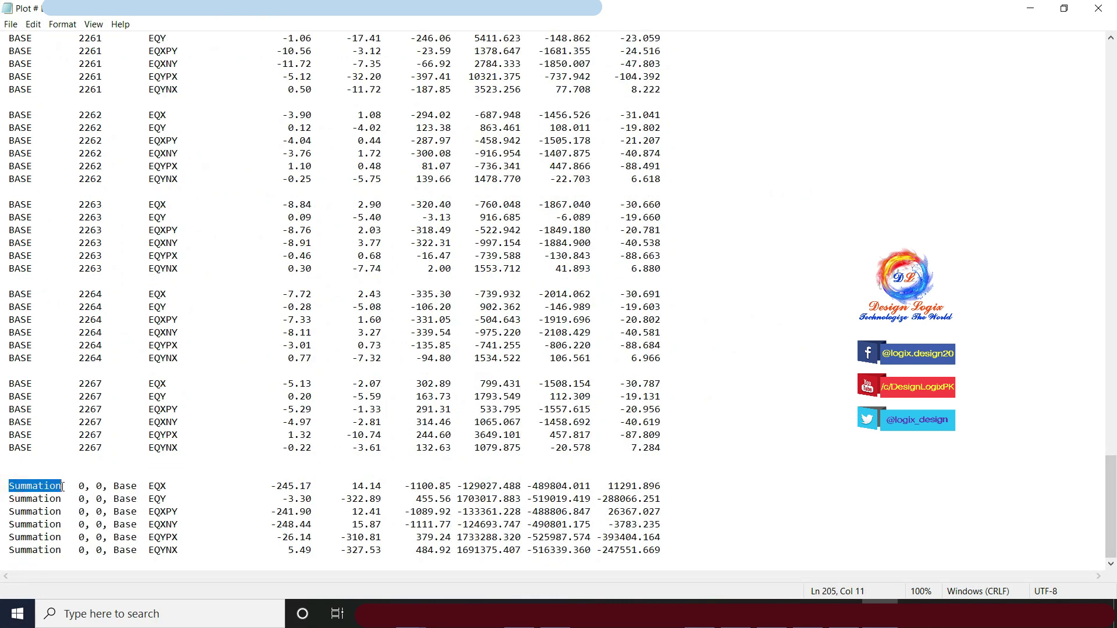
left_click(96, 486)
left_click_drag(272, 486, 313, 485)
left_click(313, 485)
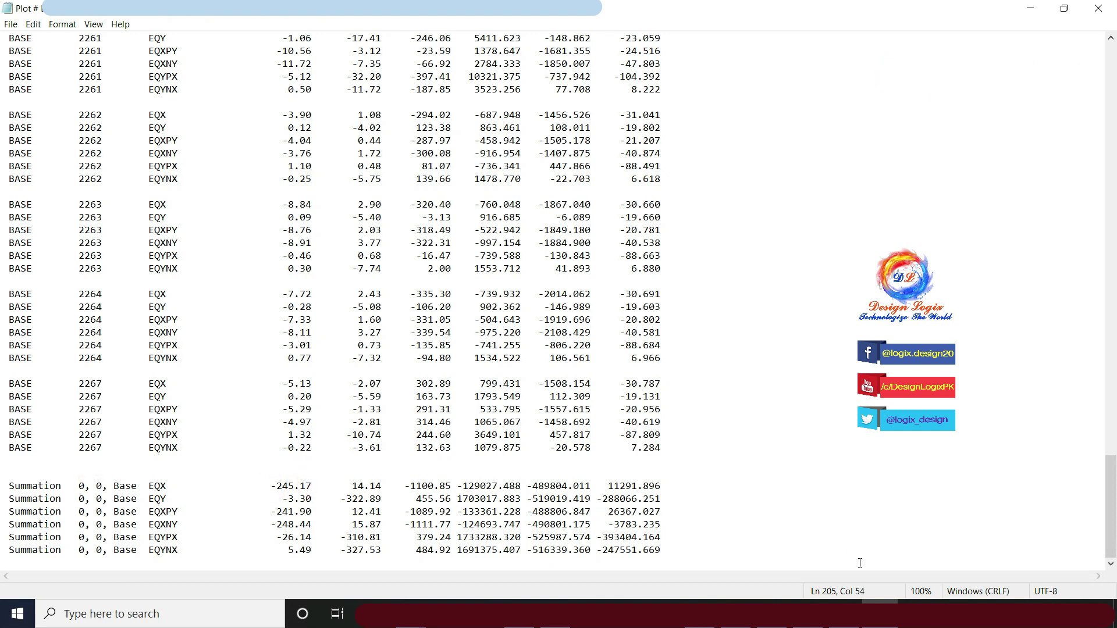
key("alt+Tab")
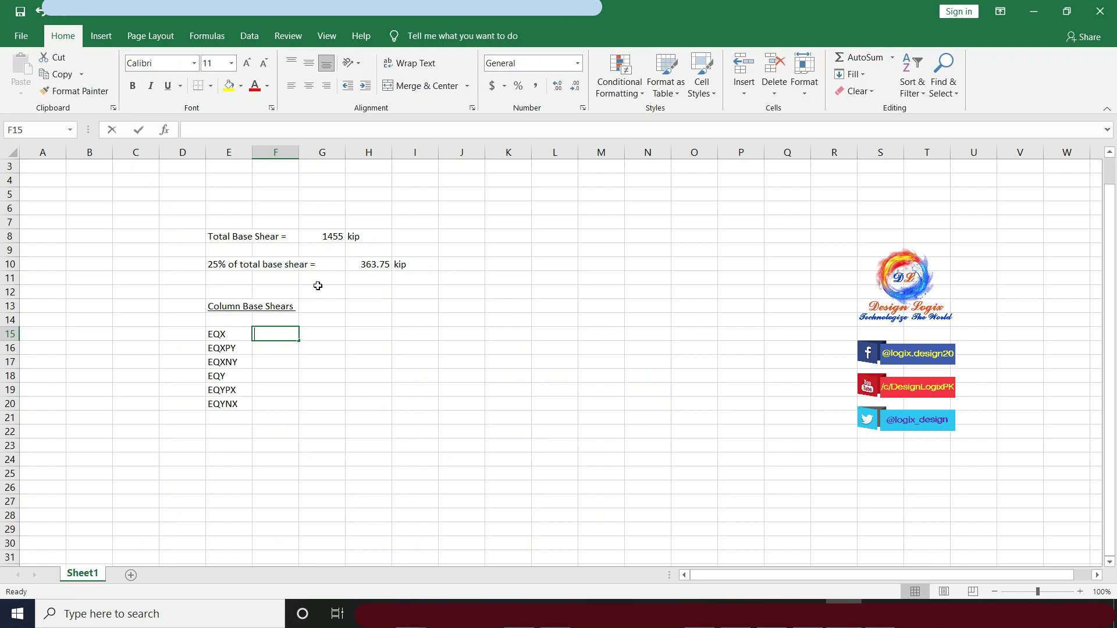
type("245.17")
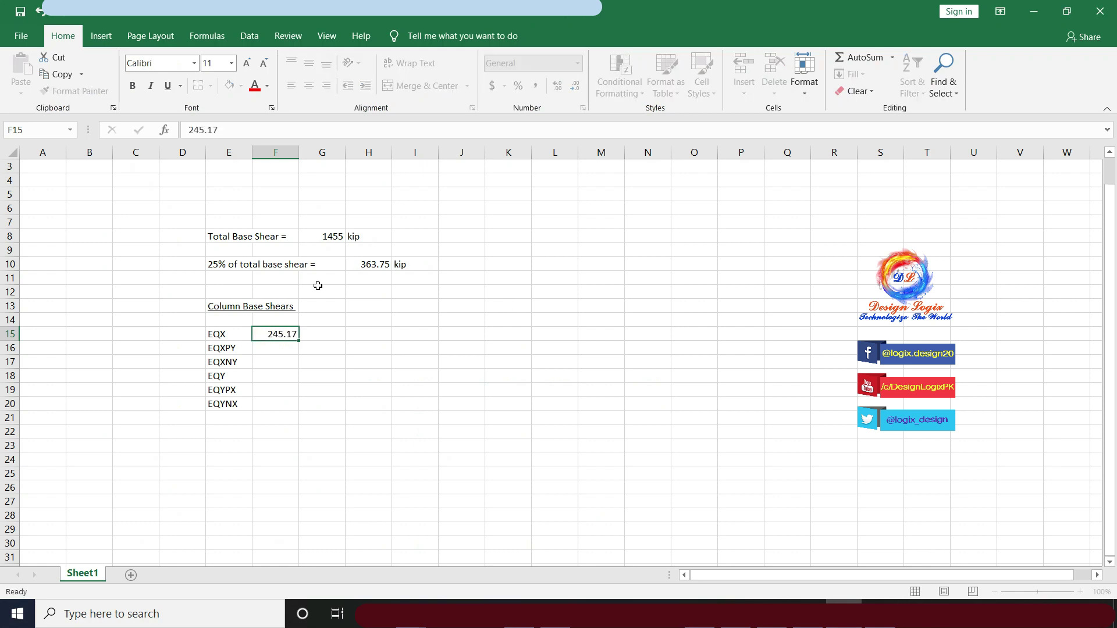
key("Return")
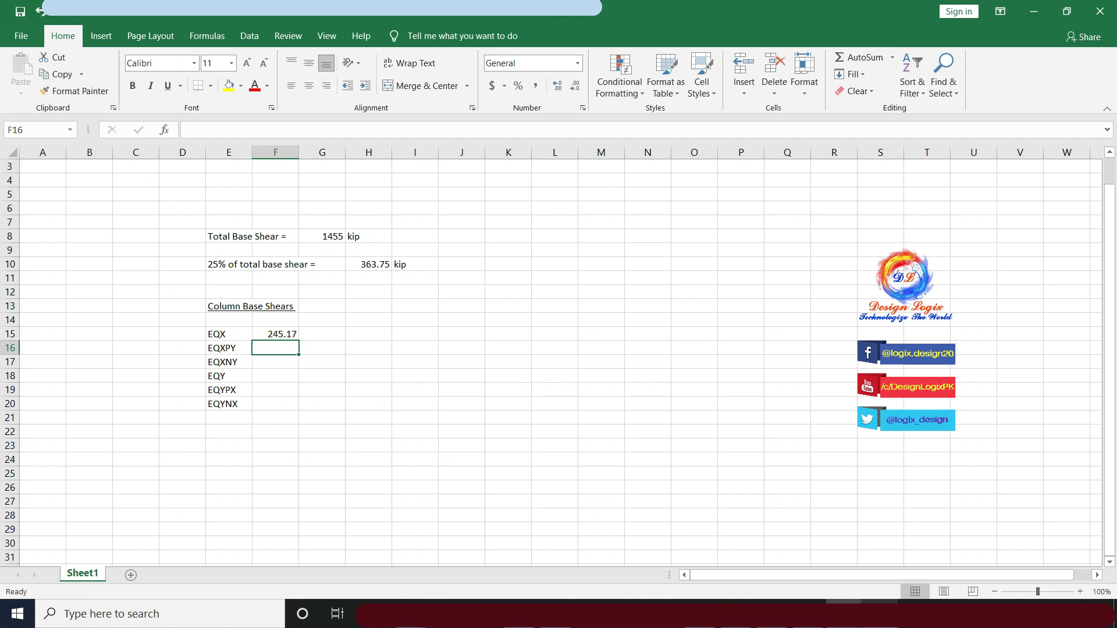
Look up the EQY summation in the Y direction in the reactions file and enter 322.89 in cell F18 in Excel
key("alt+Tab")
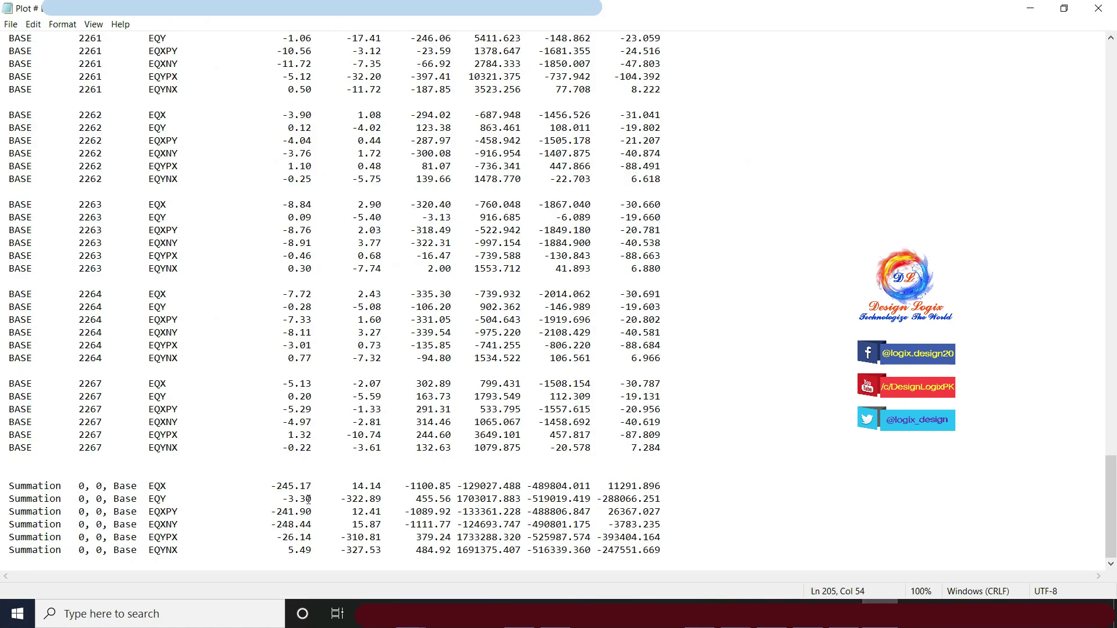
left_click_drag(342, 499, 383, 499)
key("alt+Tab")
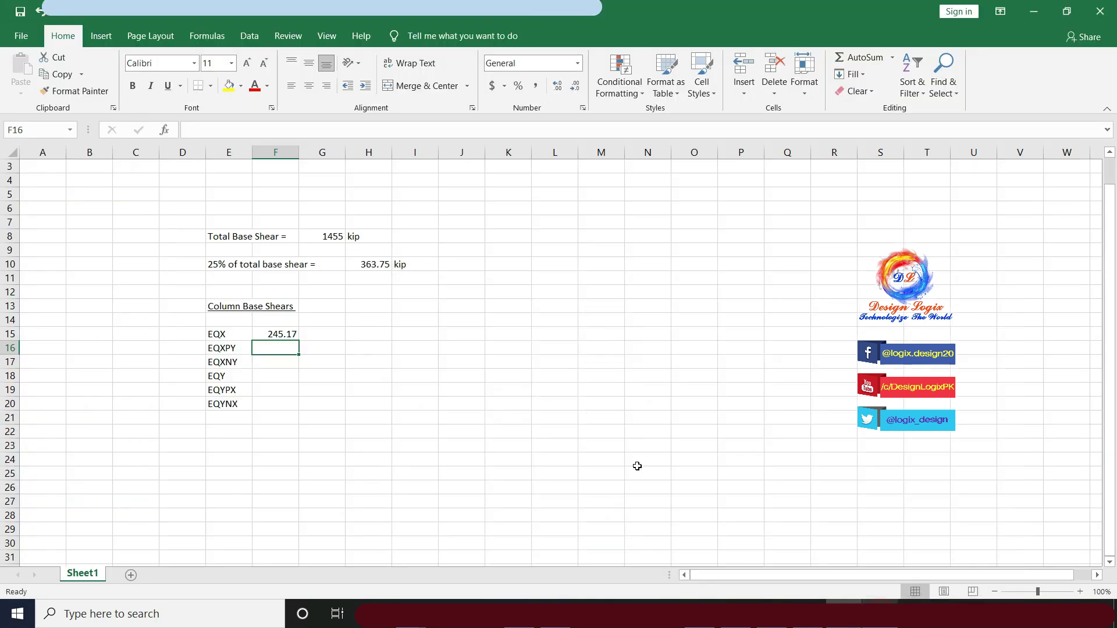
left_click(282, 375)
type("322.89")
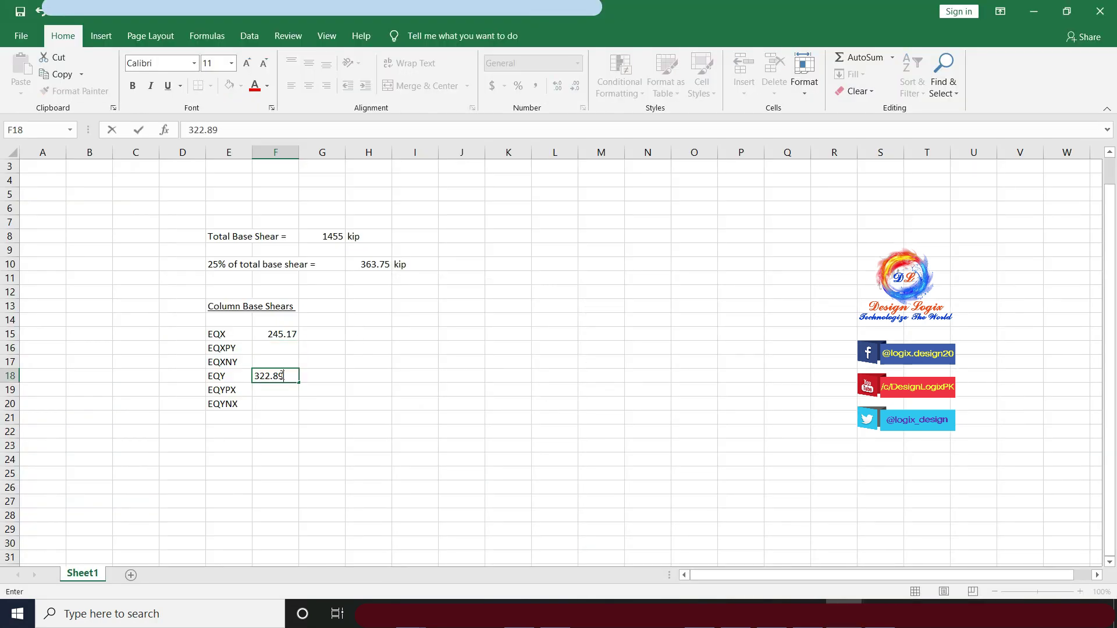
key("Return")
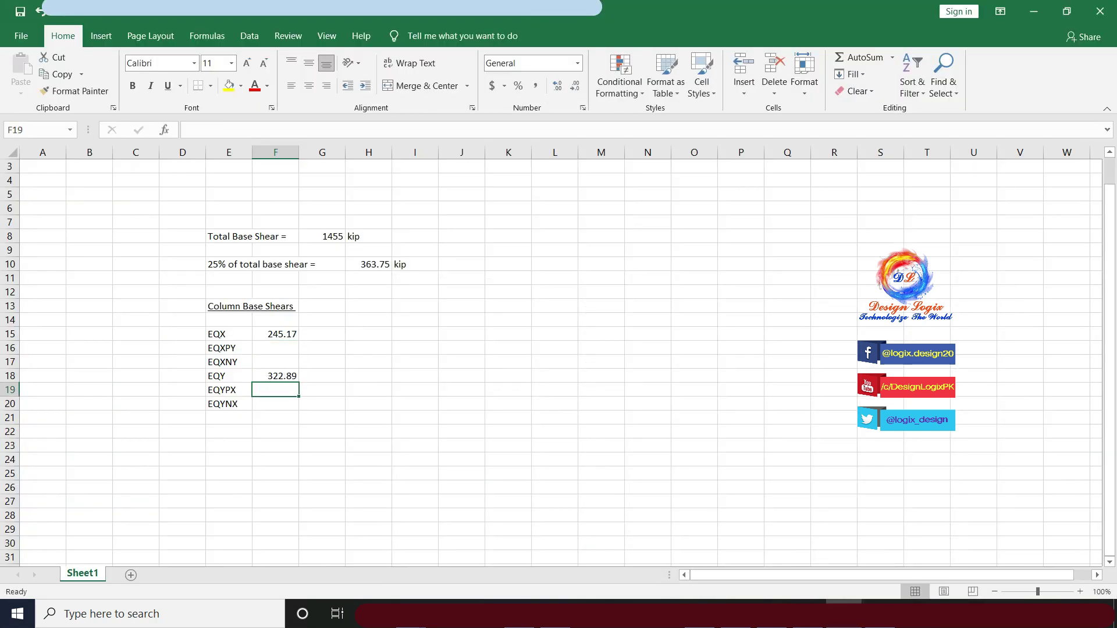
Look up the EQXPY summation in the X direction in the reactions file and enter 241.9 in cell F16 in Excel
key("alt+Tab")
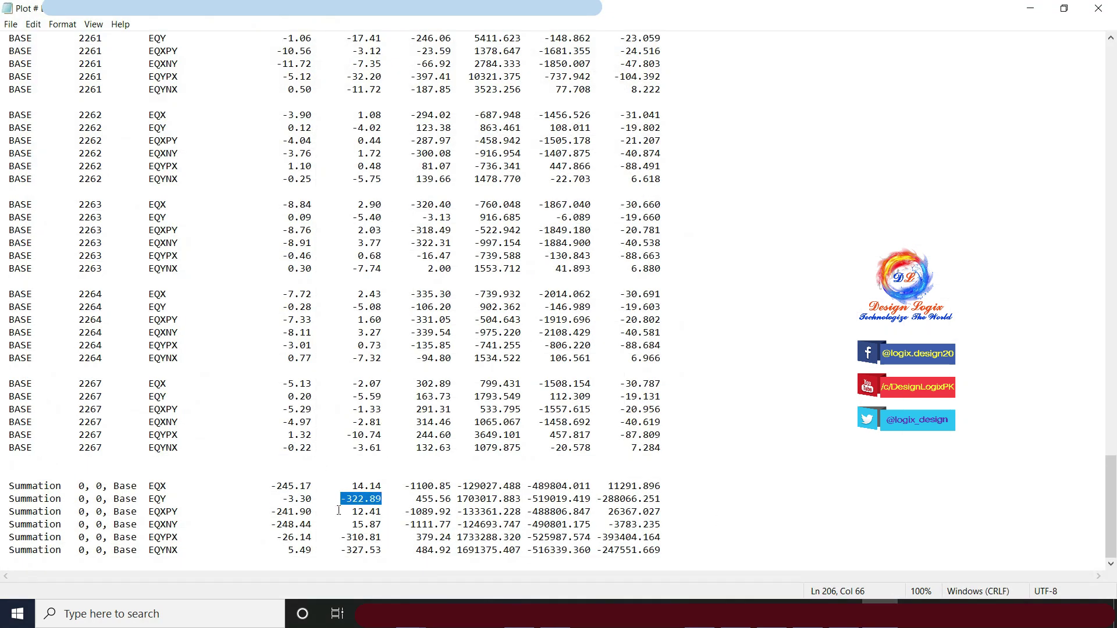
left_click_drag(275, 512, 314, 511)
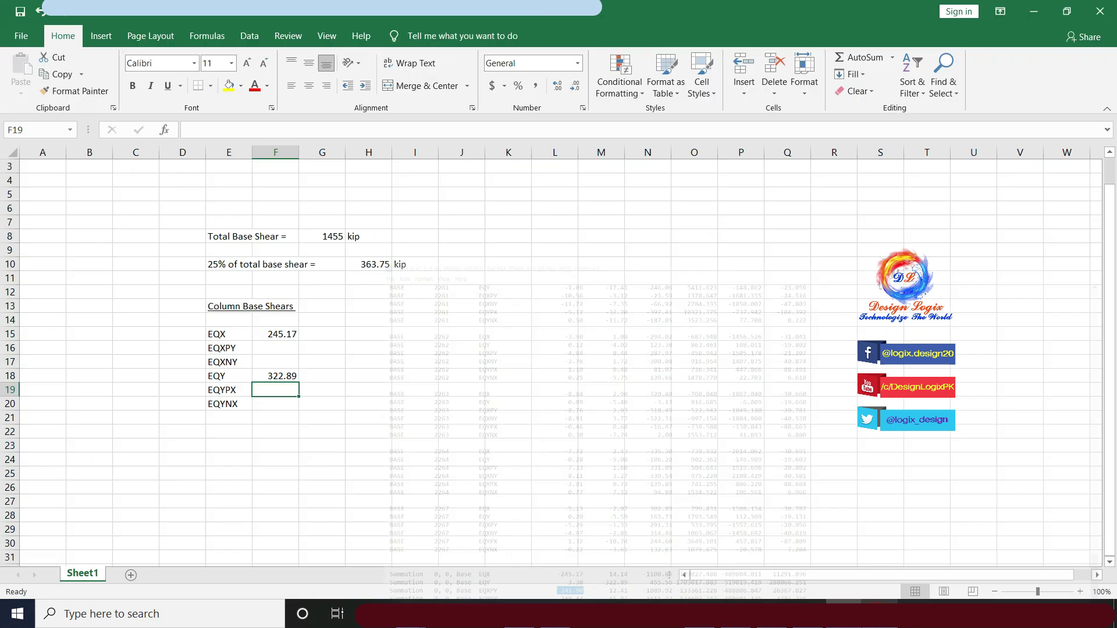
key("alt+Tab")
left_click(276, 348)
type("241.9")
key("Return")
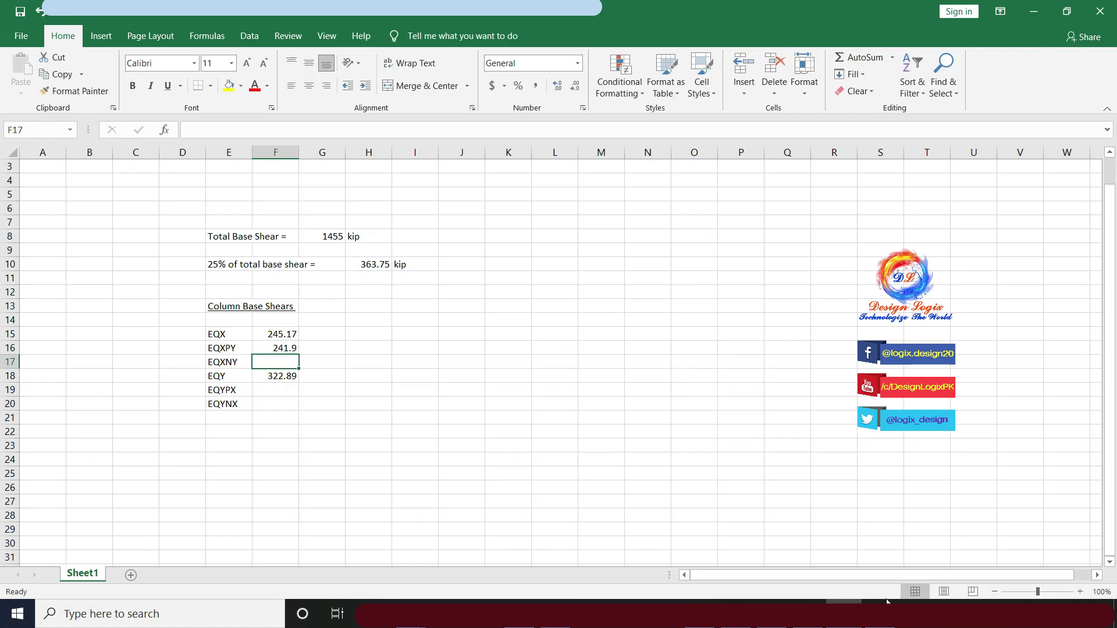
Look up the EQXNY summation in the X direction in the reactions file and enter 248.44 in cell F17 in Excel
key("alt+Tab")
left_click_drag(271, 524, 315, 524)
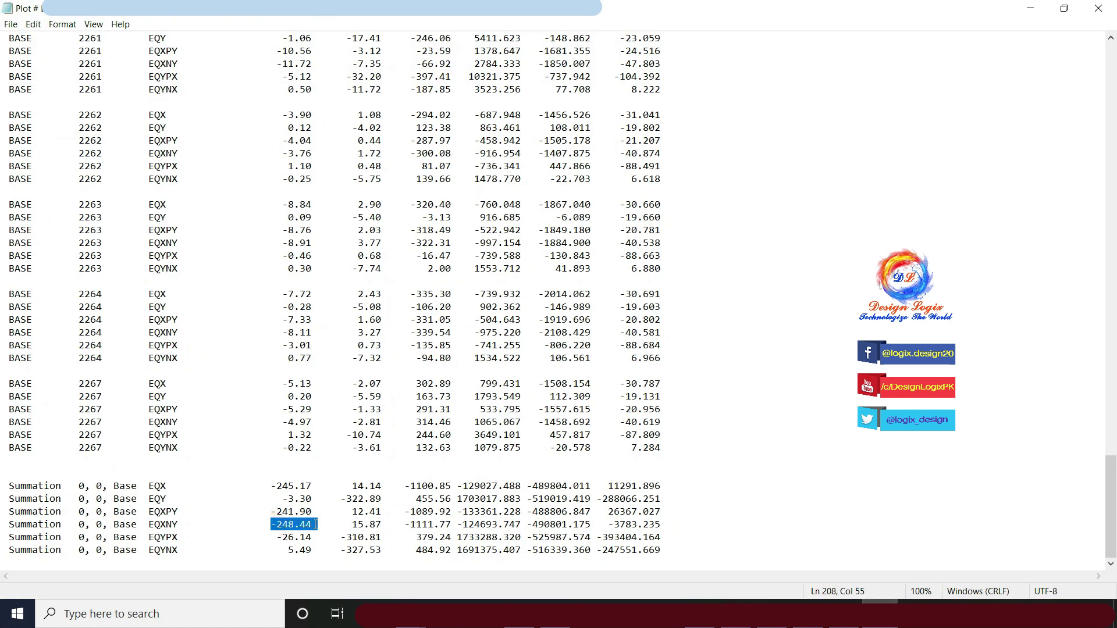
key("alt+Tab")
type("248.44")
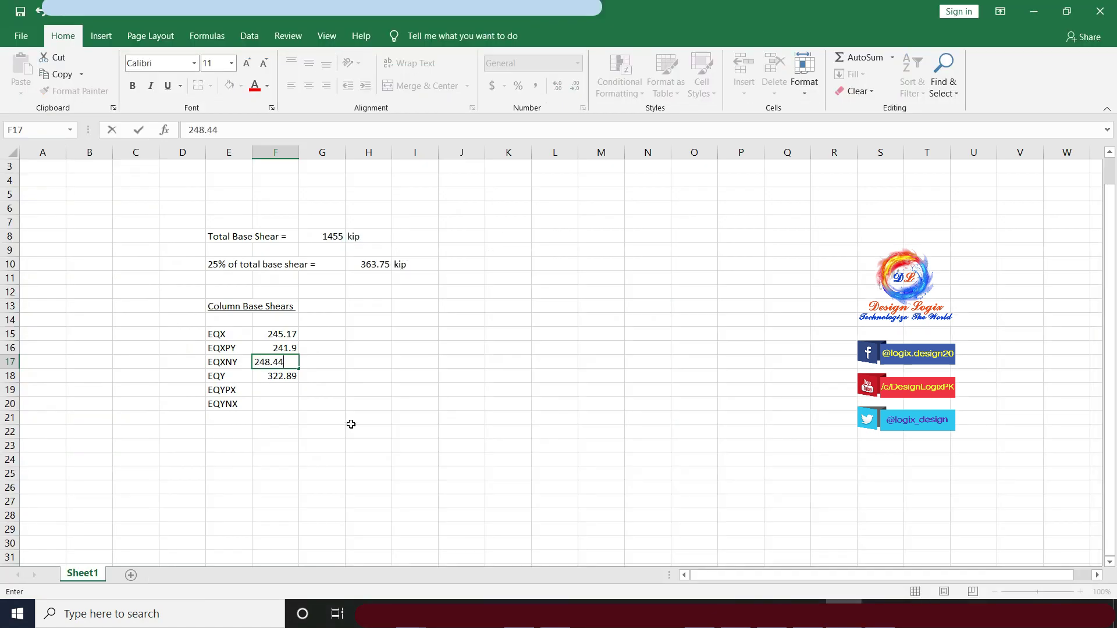
key("Return")
Look up the EQYPX summation in the Y direction in the reactions file and enter 310.81 in cell F19 in Excel
key("Return")
key("alt+Tab")
left_click_drag(341, 537, 382, 537)
key("alt+Tab")
type("310.81")
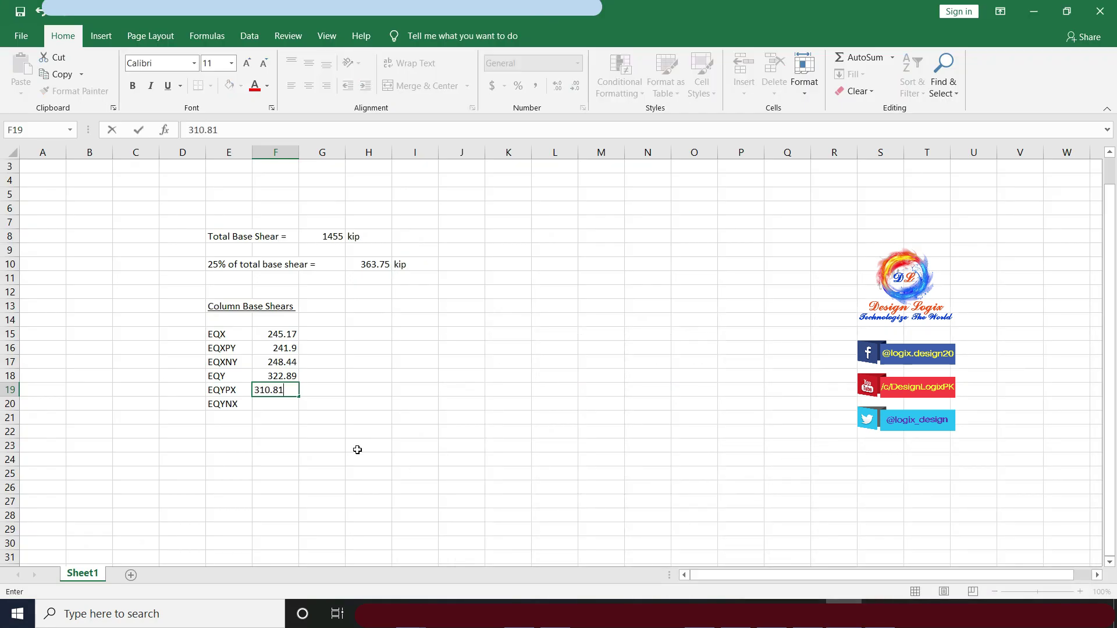
key("Return")
Look up the EQYNX summation in the Y direction in the reactions file and enter 327.53 in cell F20 in Excel
key("alt+Tab")
left_click_drag(340, 551, 382, 551)
key("alt+Tab")
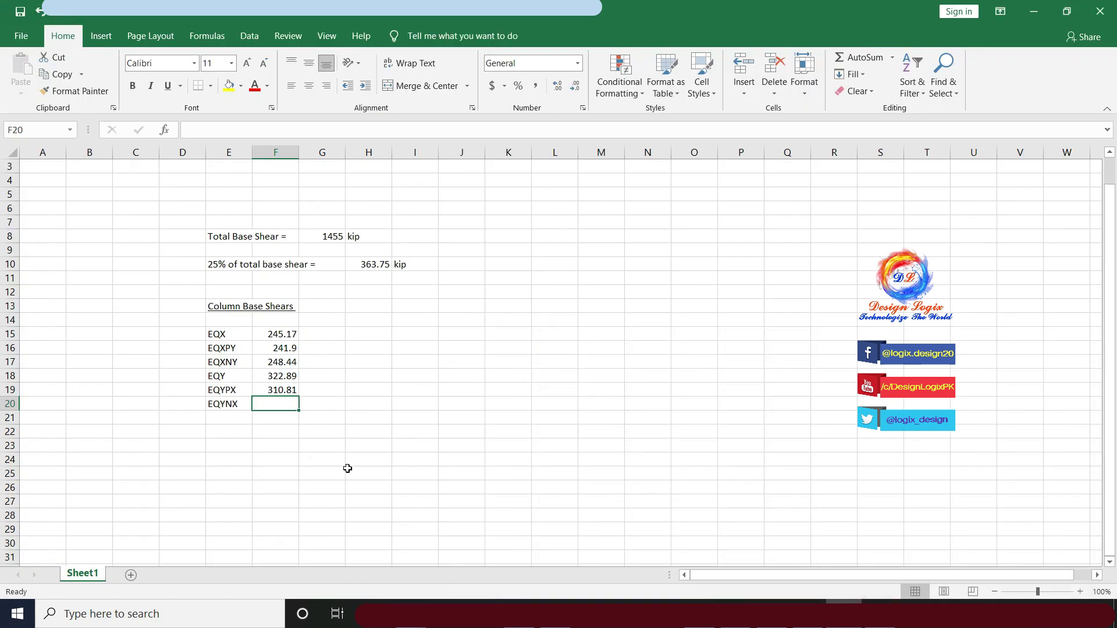
key("Return")
left_click(285, 403)
type("327.53")
key("Return")
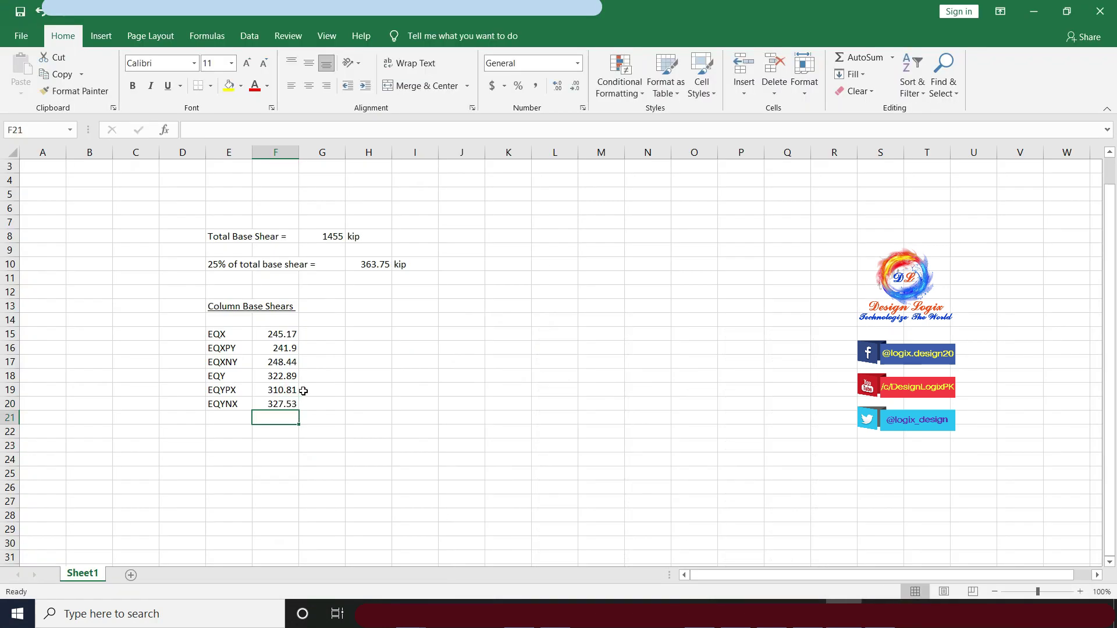
Compare the column base shears in F15:F20 with the 25% of total base shear value in H10
left_click(285, 333)
left_click(279, 362)
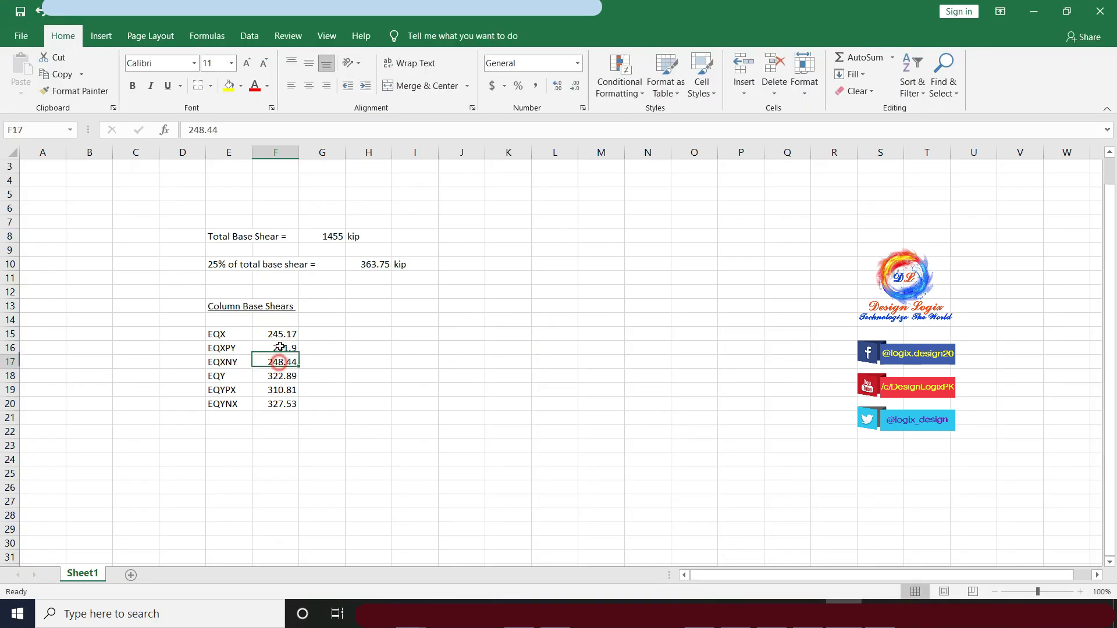
left_click_drag(282, 334, 280, 407)
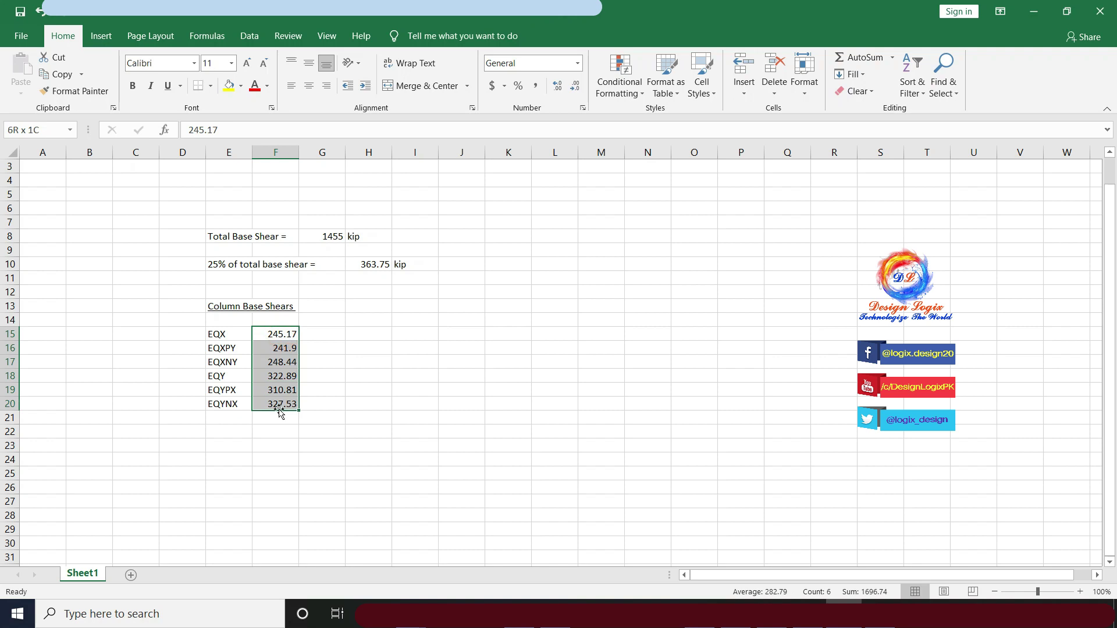
left_click(371, 265, "ctrl")
left_click(371, 362)
left_click(366, 348)
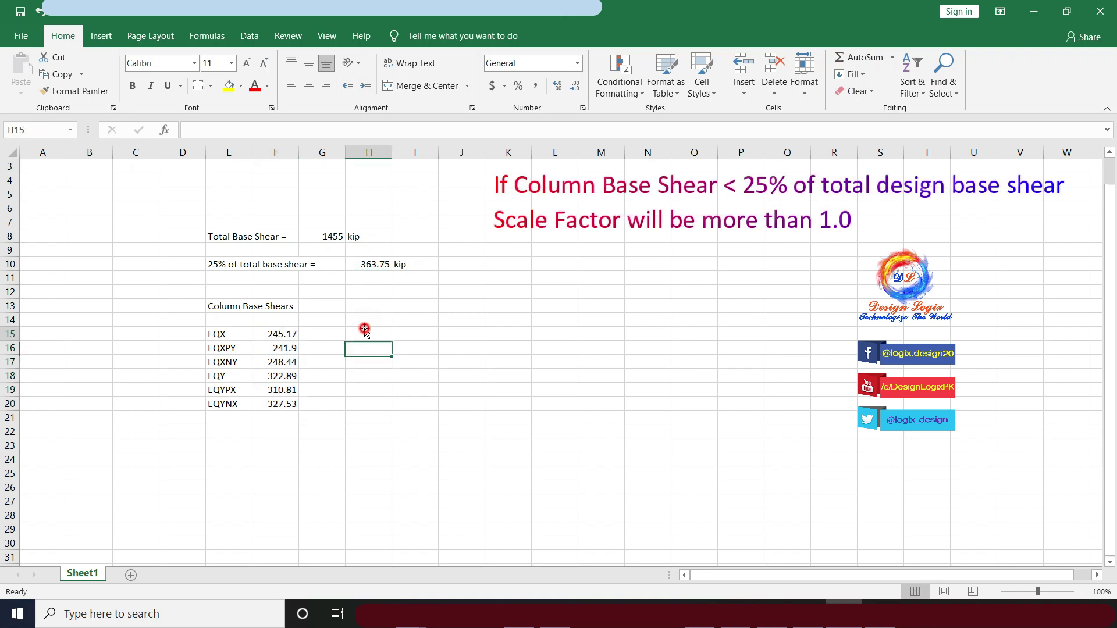
Enter the label "Factor =" in cell H15 and fill it down to H20
left_click(364, 331)
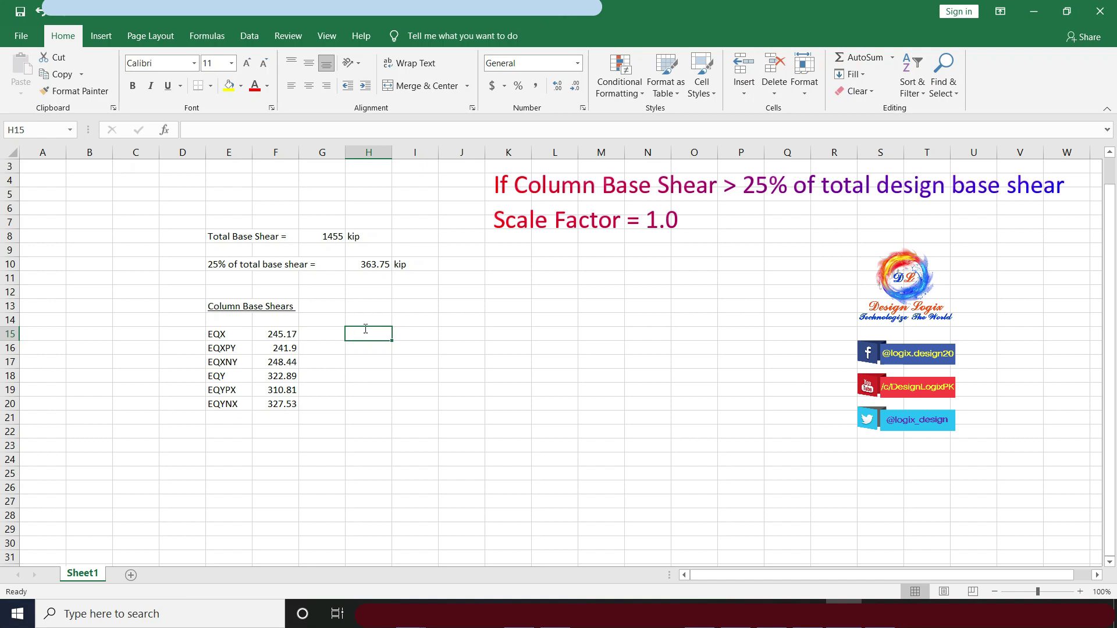
type("Factor =")
key("Return")
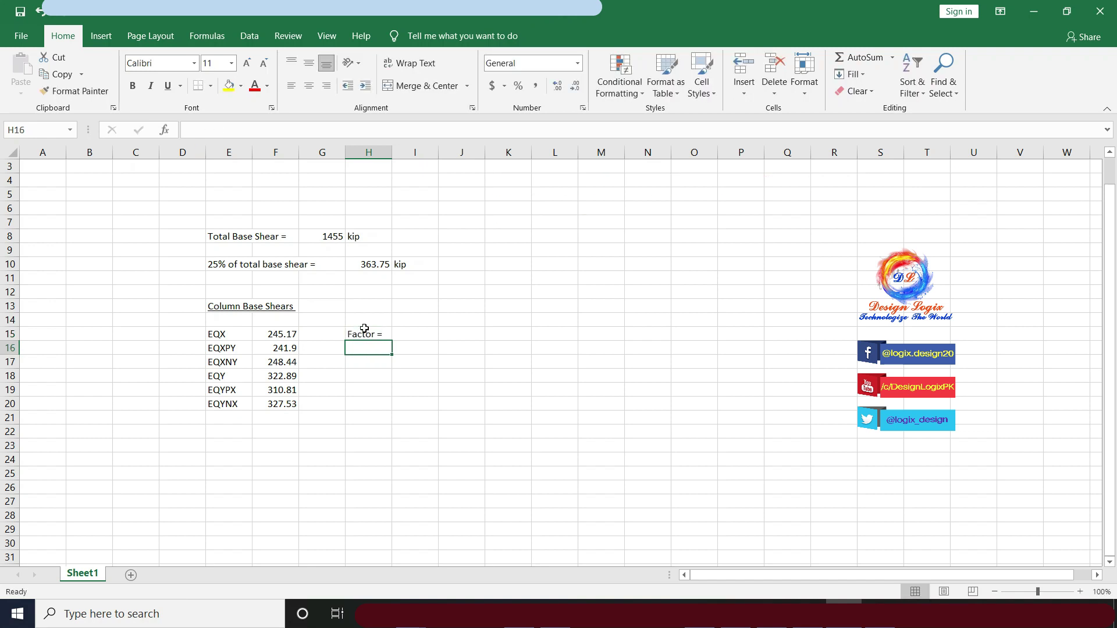
left_click(367, 334)
left_click_drag(392, 341, 387, 411)
Calculate the EQX scale factor in cell I15 with the formula =H10/F15
left_click(428, 332)
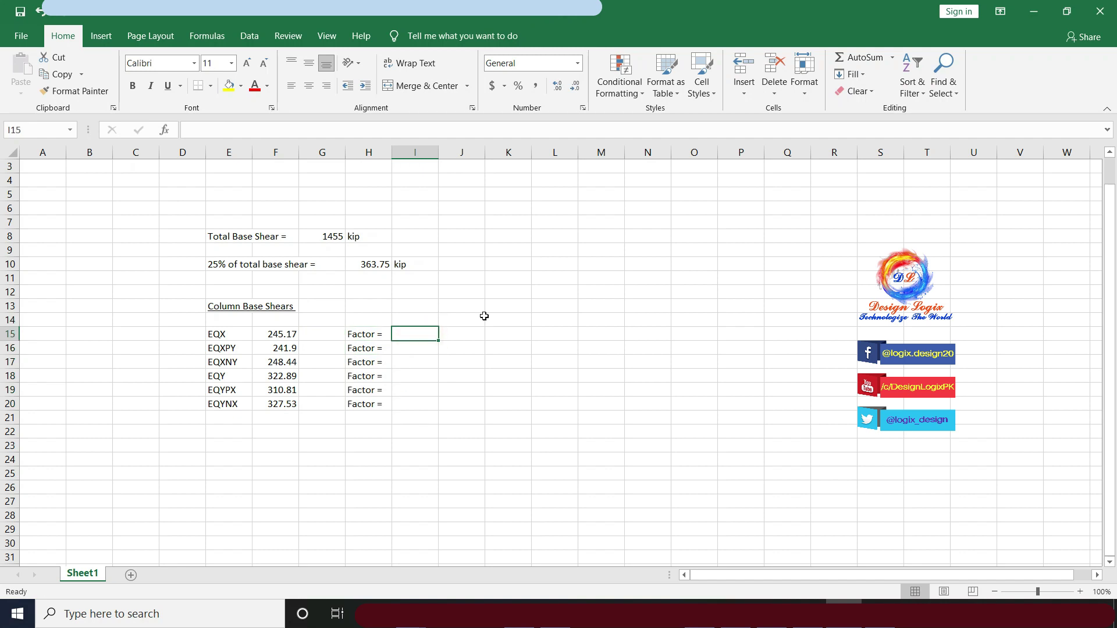
type("=")
key("Up")
key("Up")
key("Up")
key("Up")
key("Up")
key("Left")
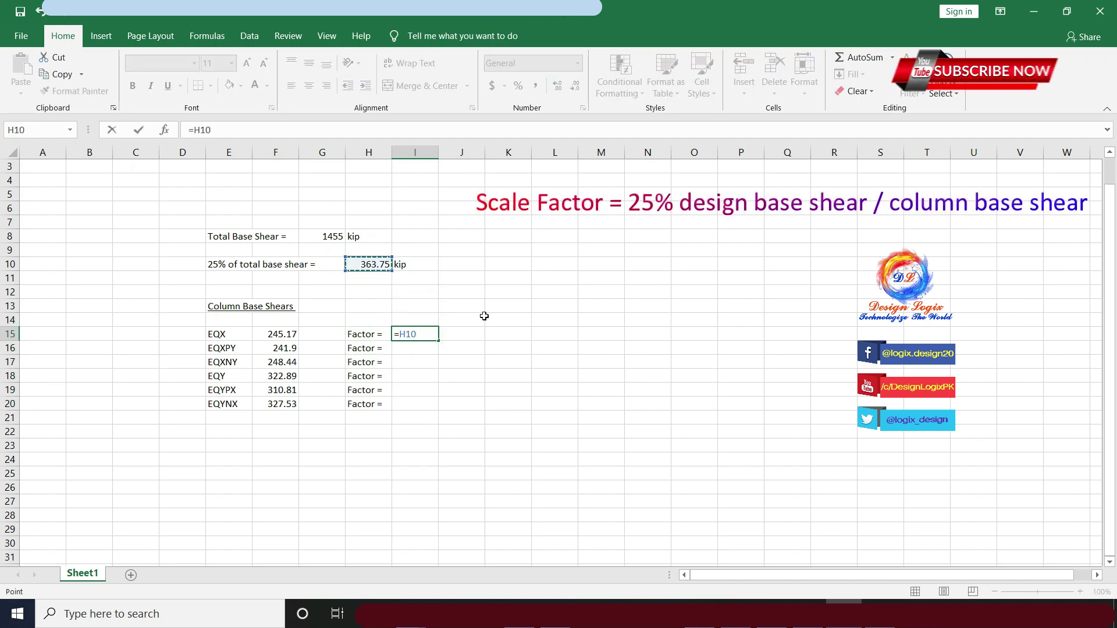
type("/")
key("Left")
key("Left")
key("Left")
key("Left")
key("Right")
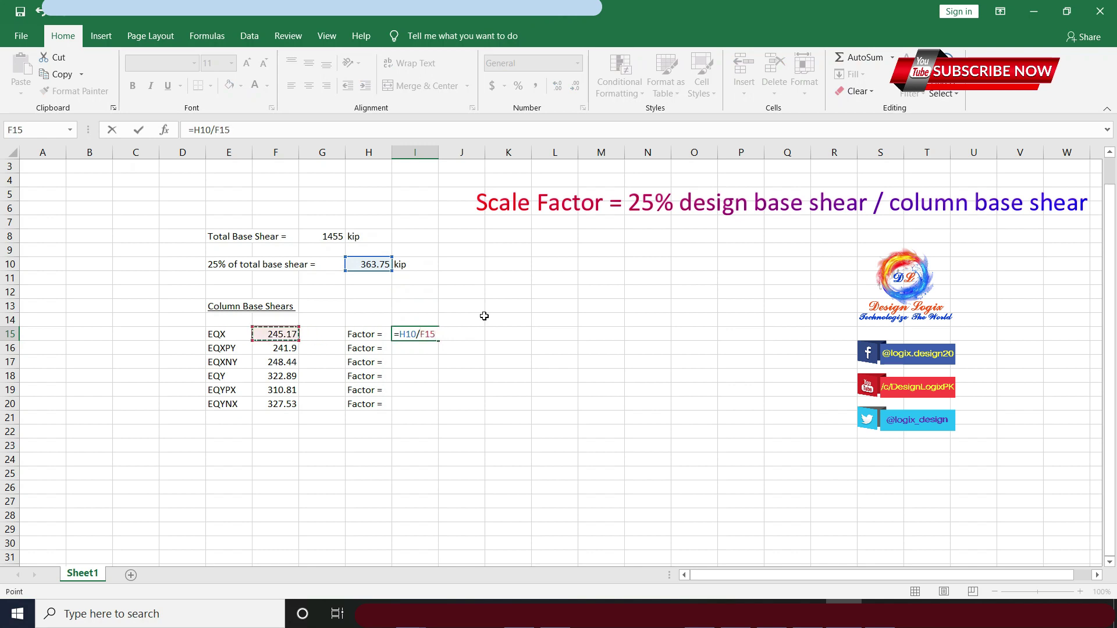
key("Return")
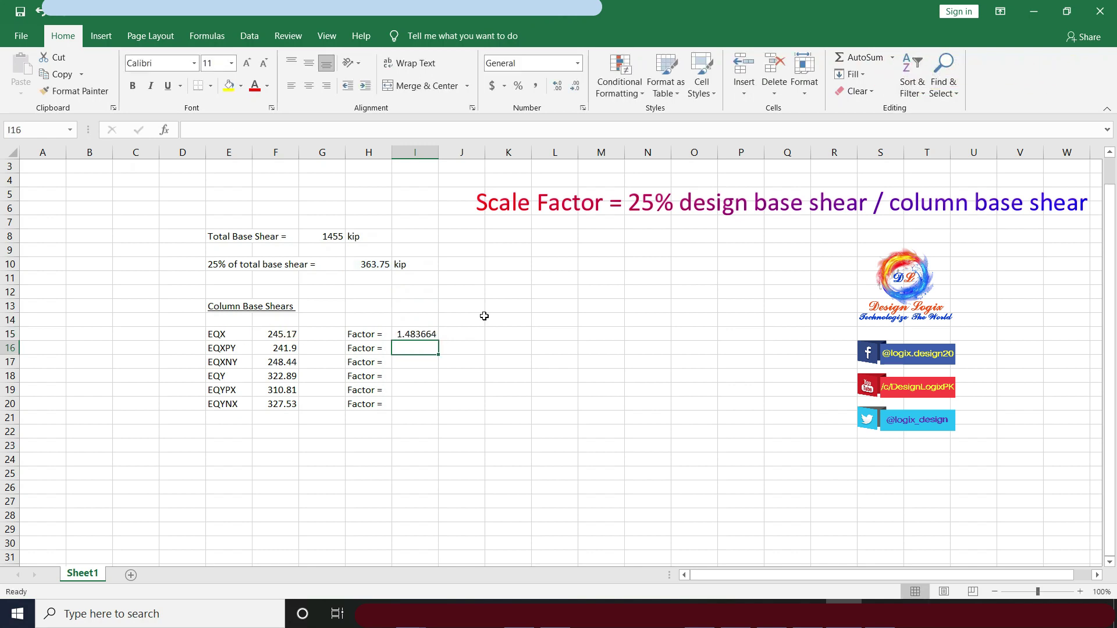
Try a trial EQX column base shear of 370 in cell F15 to test the factor in I15
left_click(280, 333)
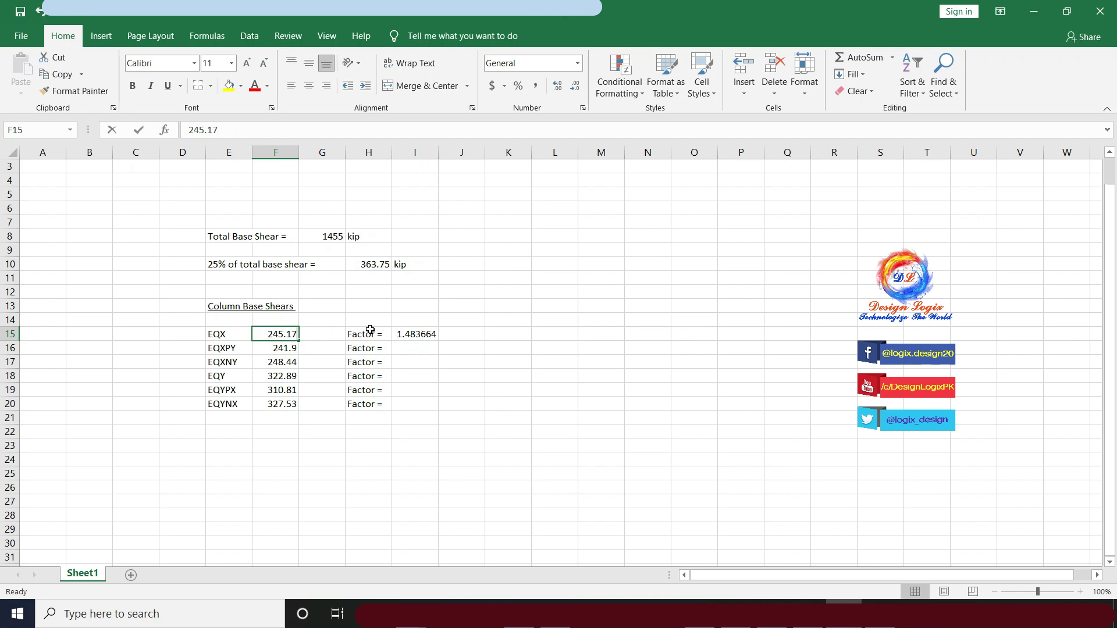
type("370")
key("Return")
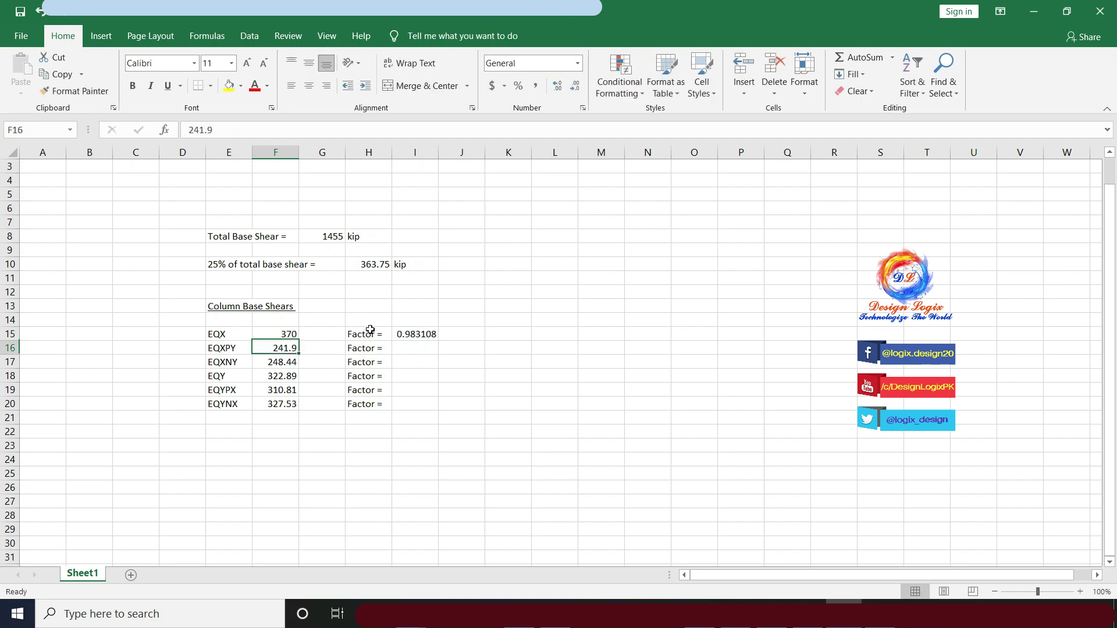
left_click(413, 335)
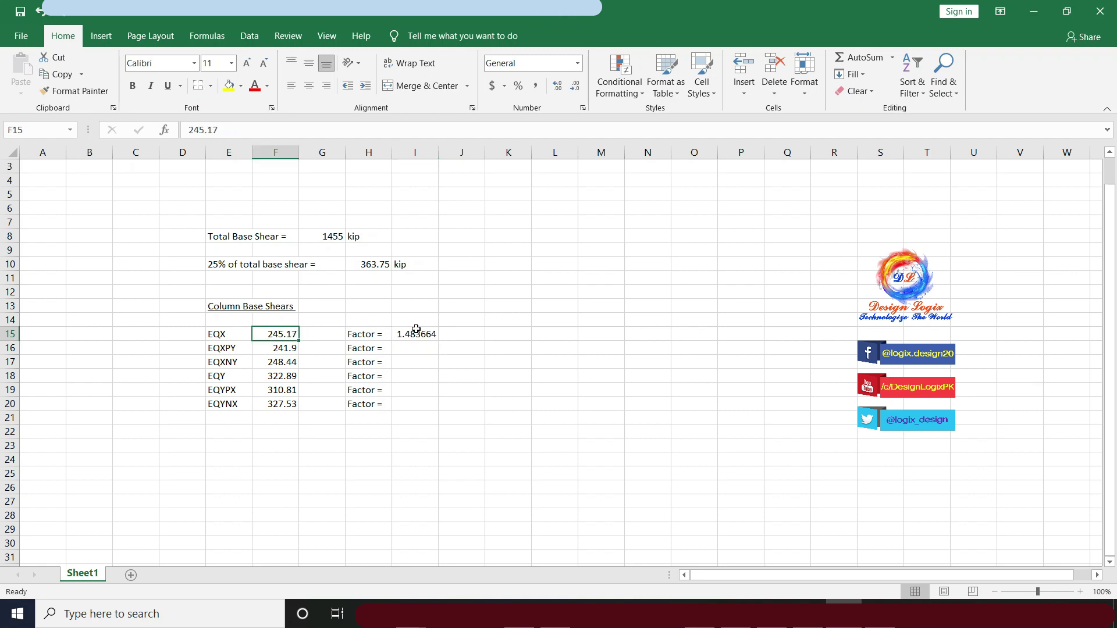
Replace the EQX factor in cell I15 with the conditional formula =IF(F15>H10,1,H10/F15)
left_click(419, 331)
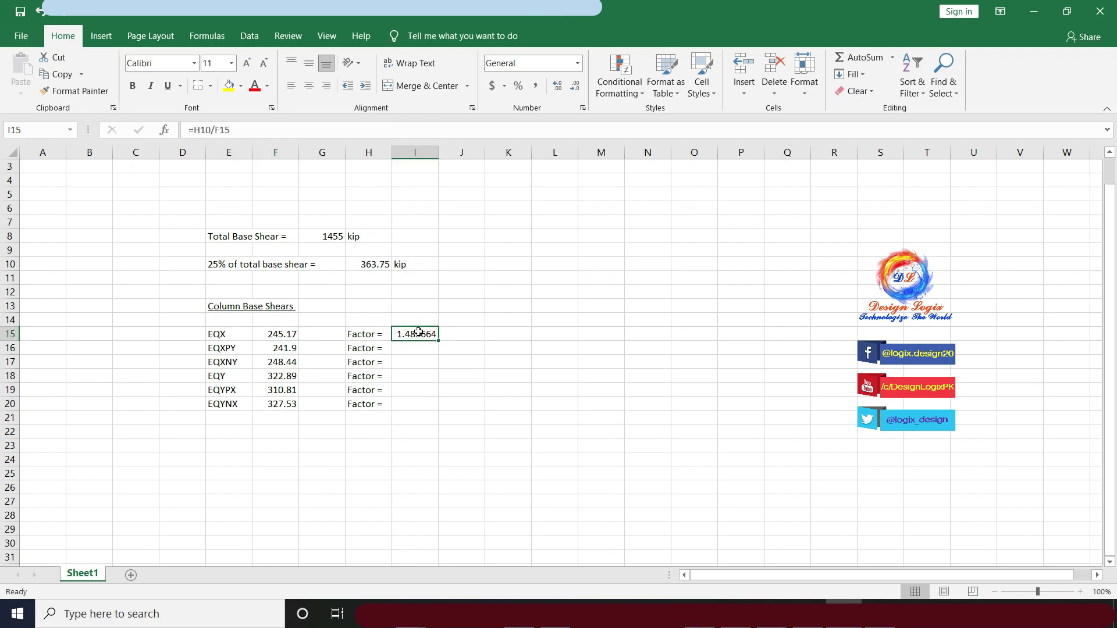
type("=if(")
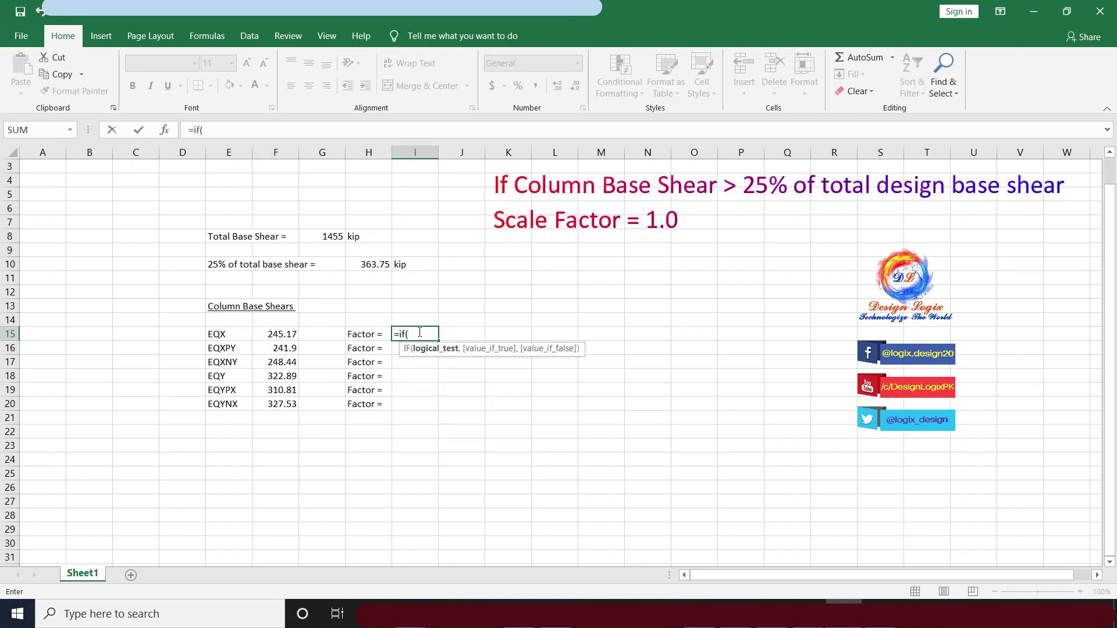
left_click(281, 333)
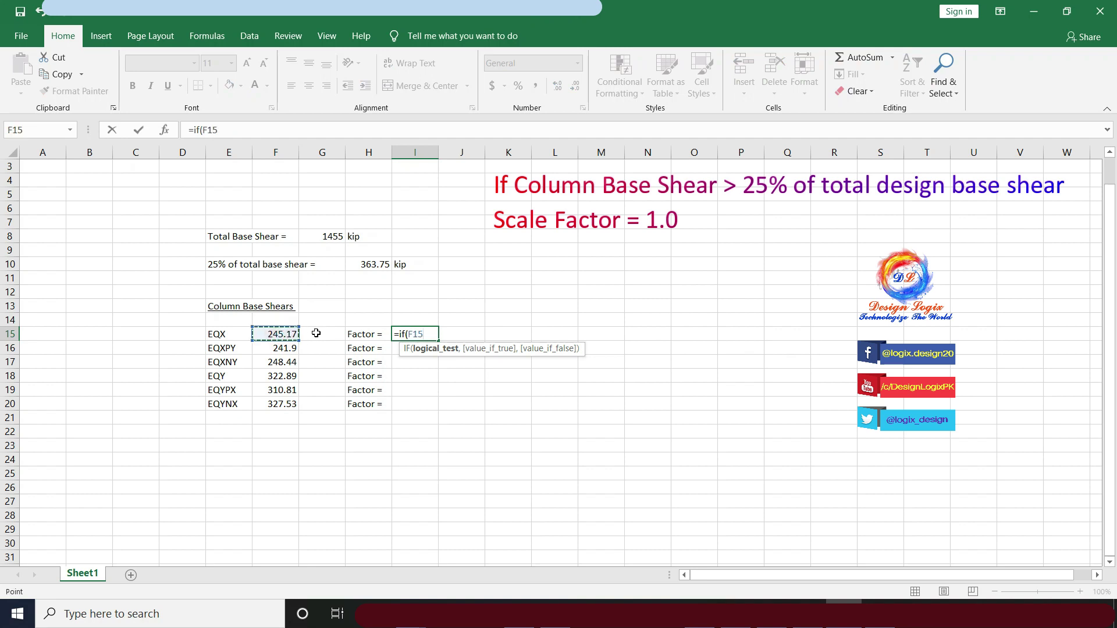
type(">")
left_click(363, 265)
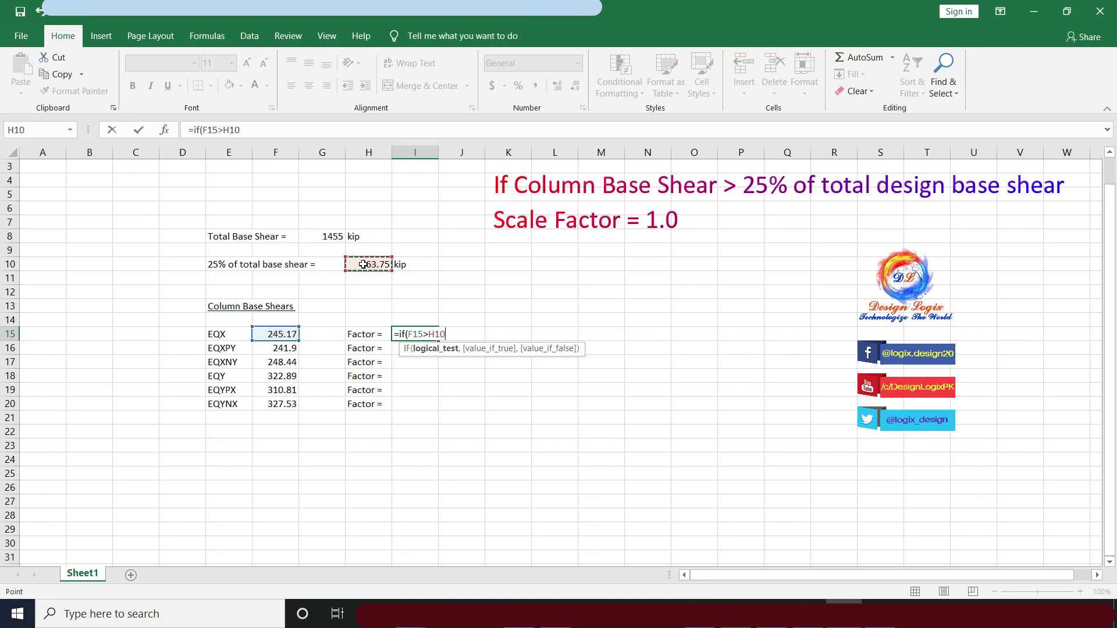
type(",1,")
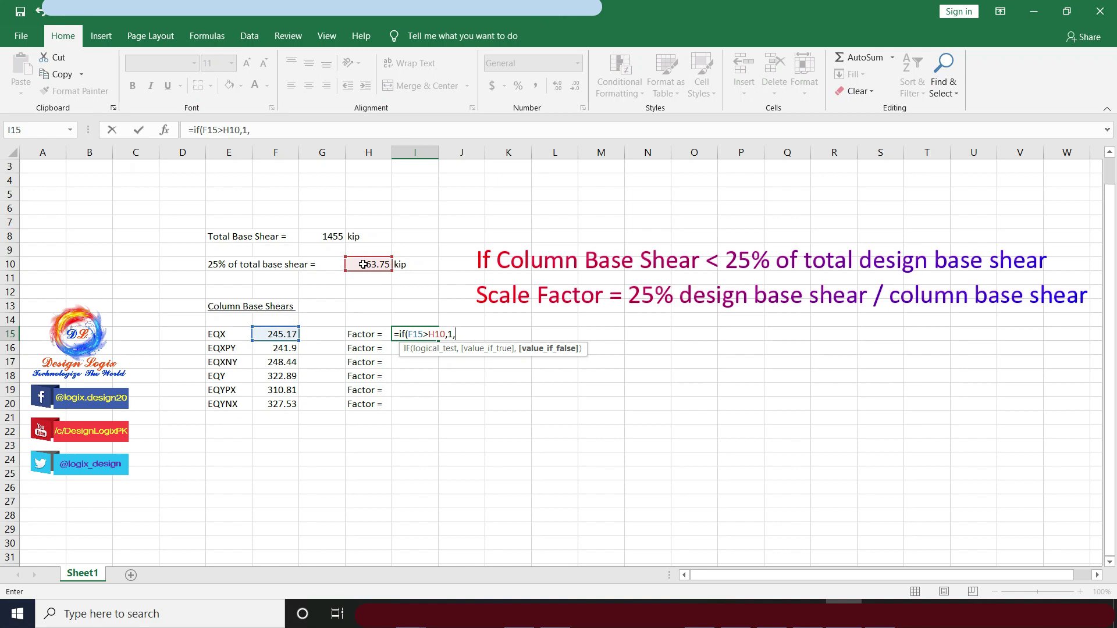
left_click(361, 264)
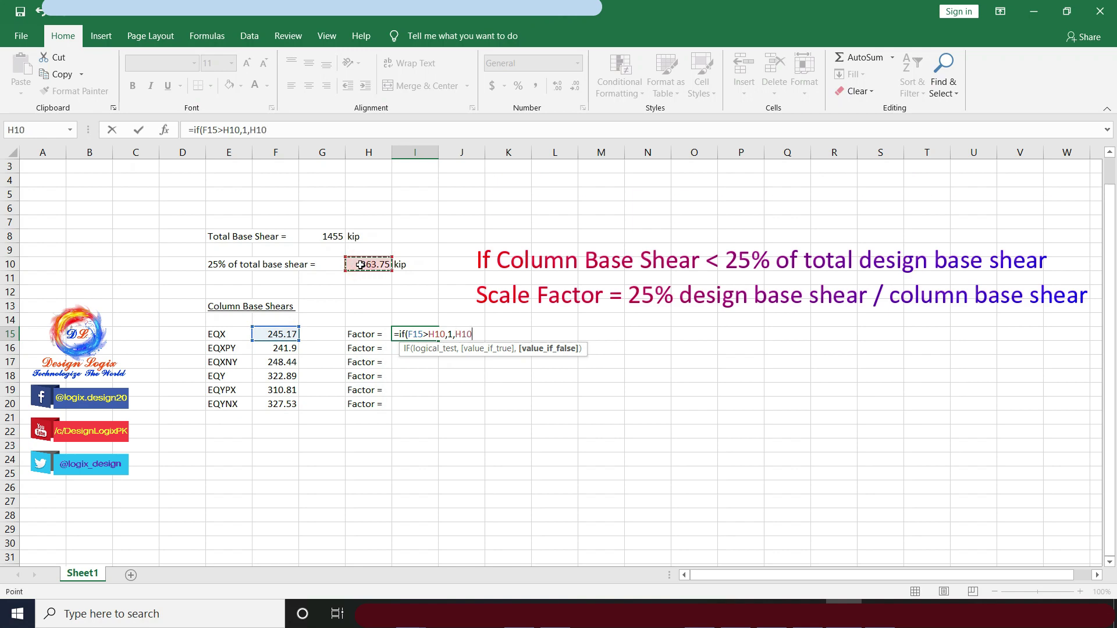
type("/")
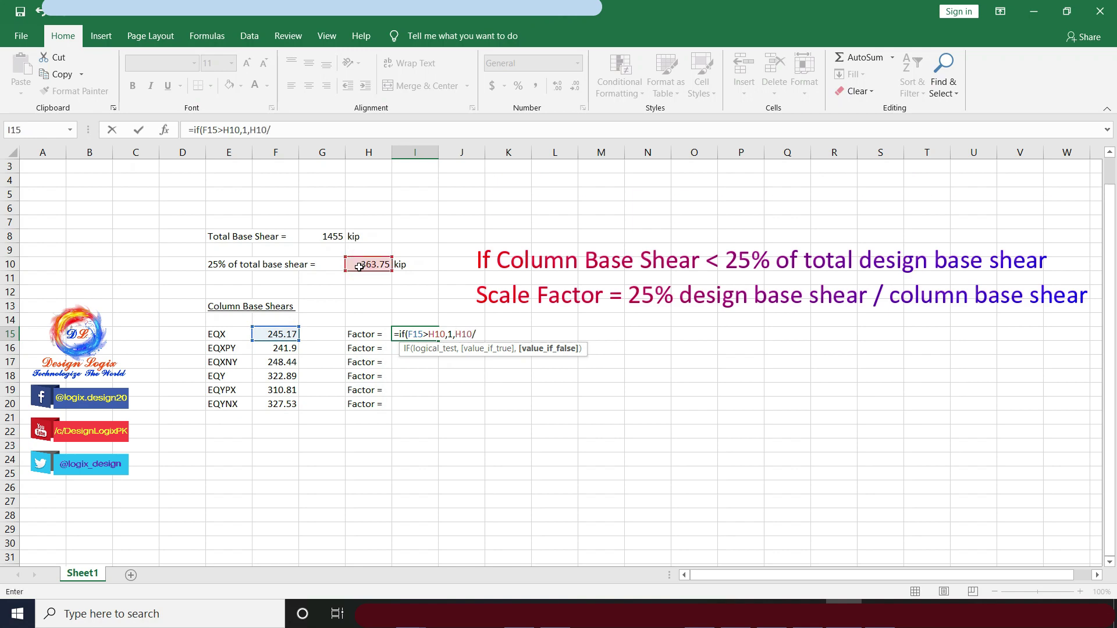
left_click(285, 332)
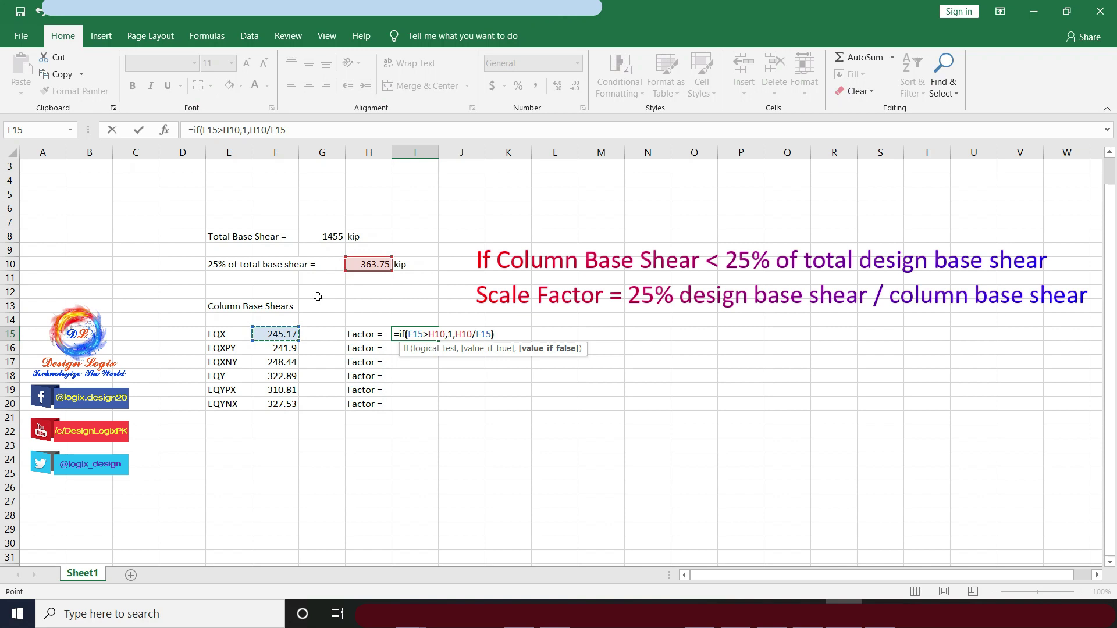
type(")")
key("Return")
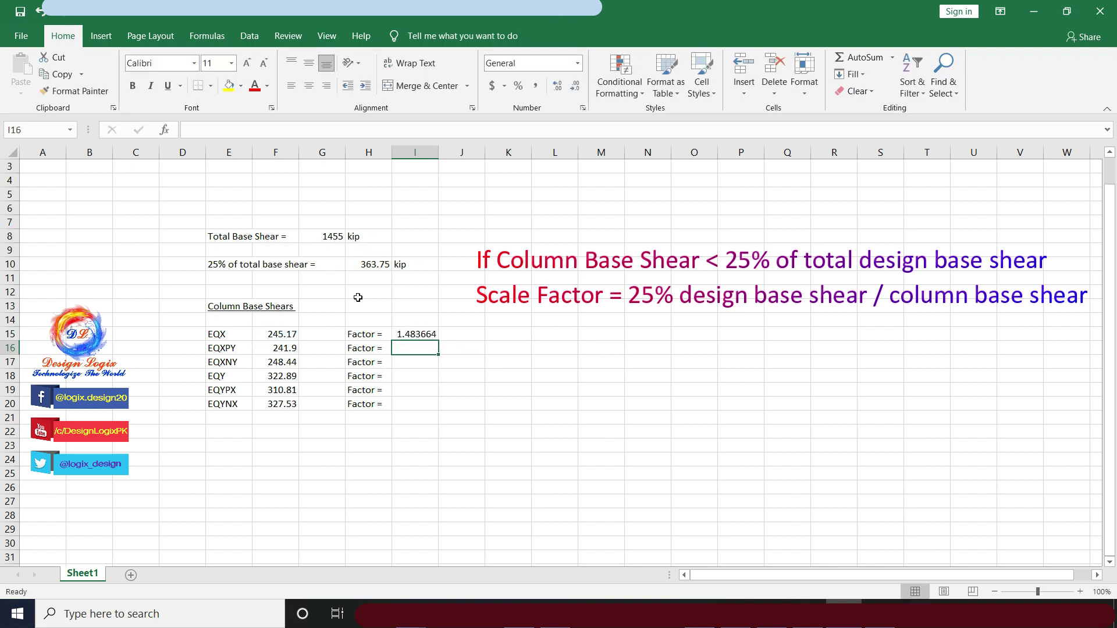
Make both H10 references in the I15 formula absolute, giving =IF(F15>$H$10,1,$H$10/F15)
left_click(406, 337)
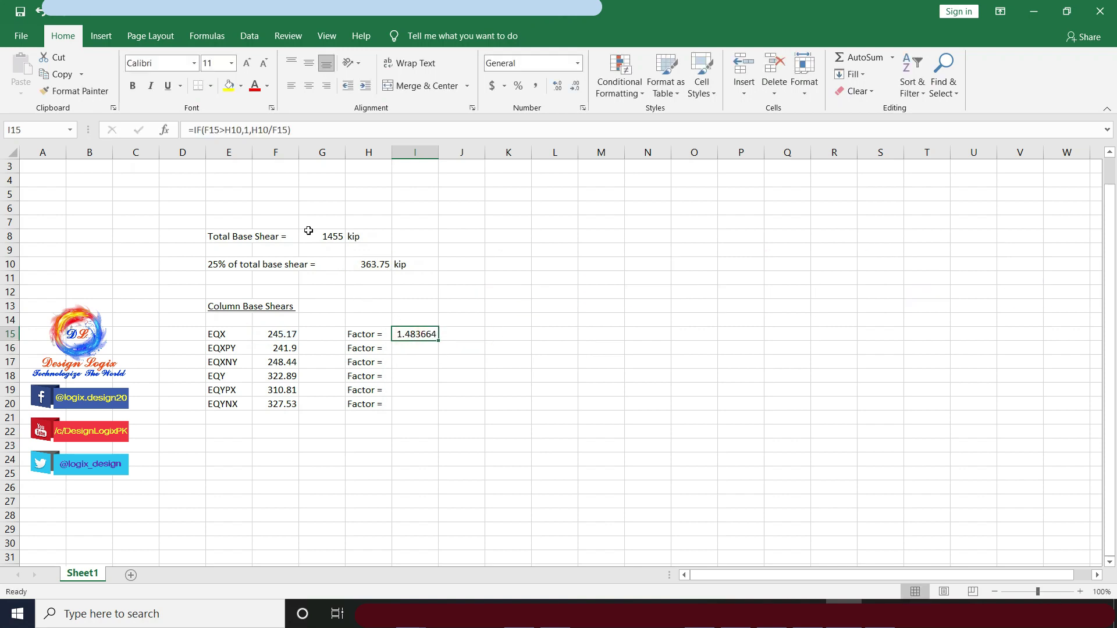
left_click(224, 129)
type("$")
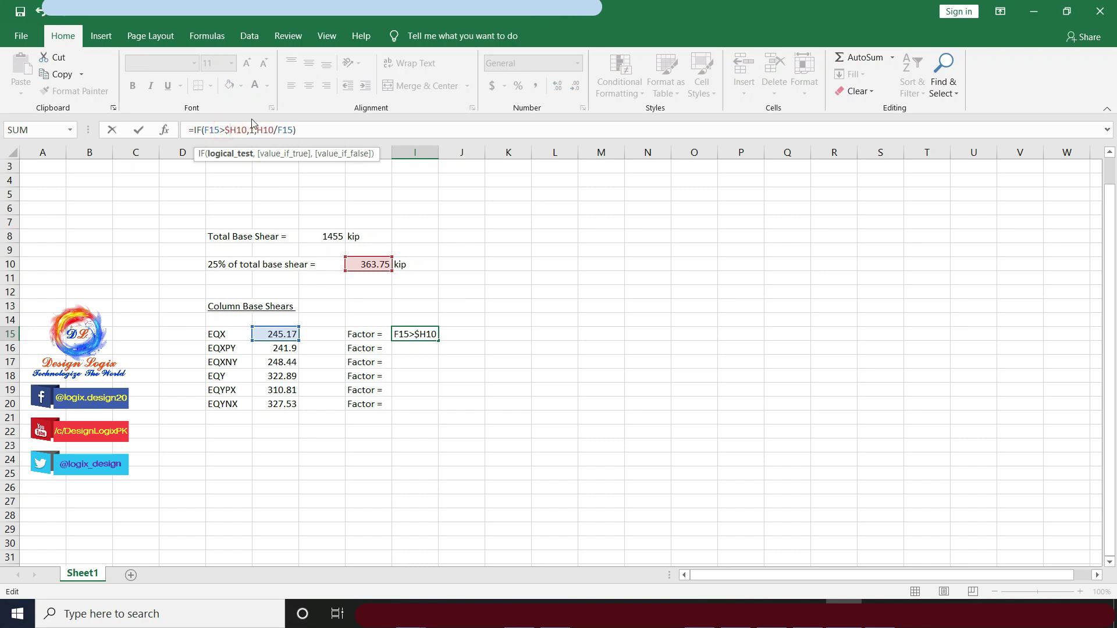
key("Right")
type("$")
left_click(285, 129)
key("Right")
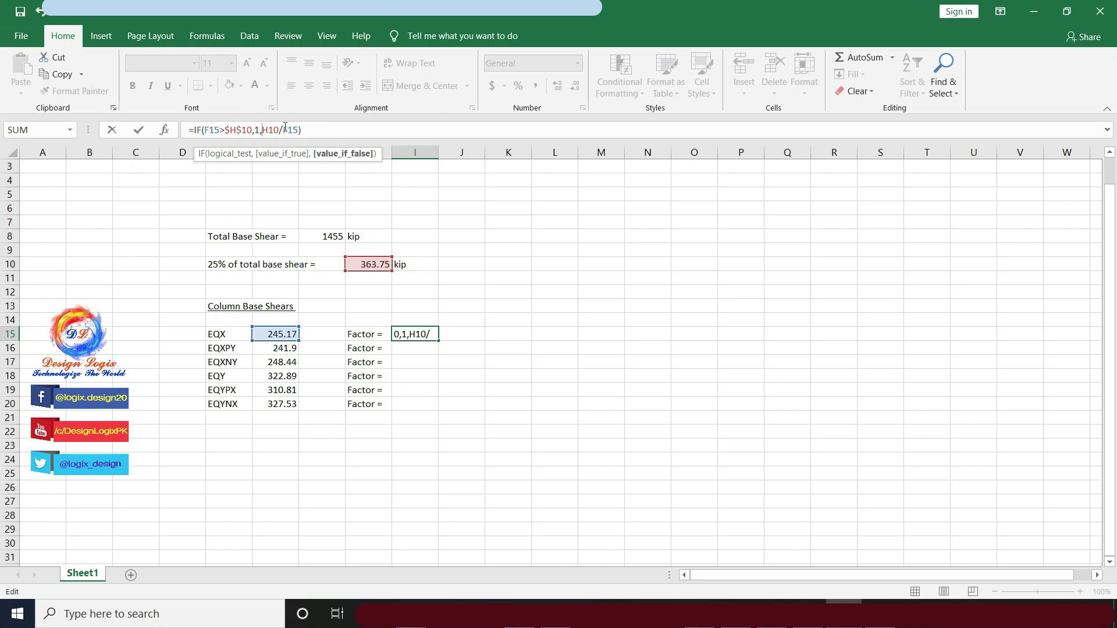
type("$H$")
key("Return")
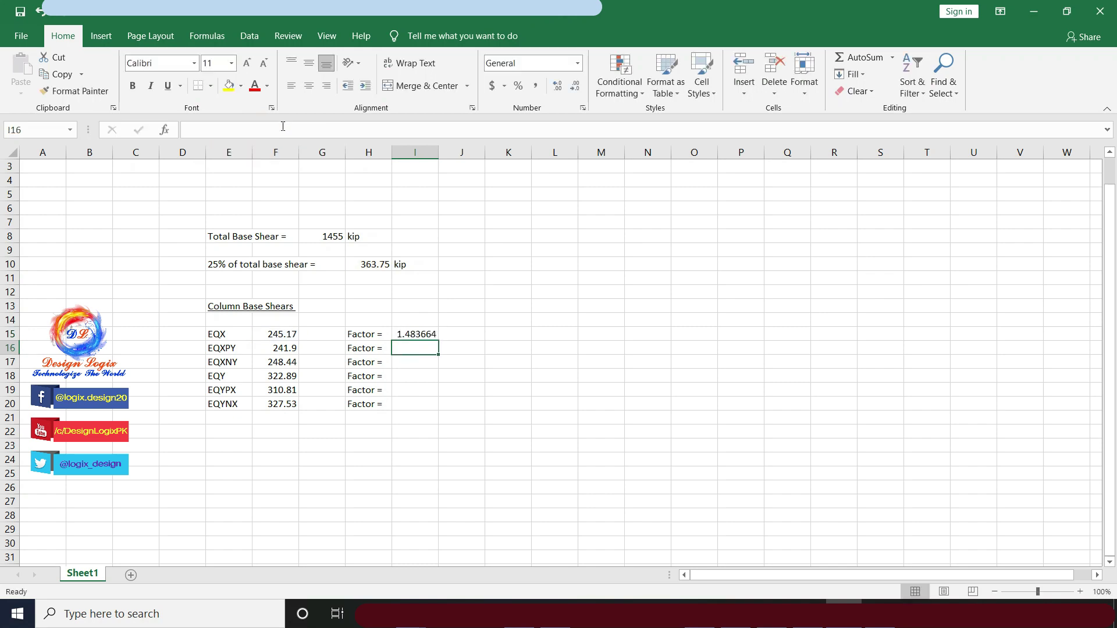
Format the factor in I15 to two decimal places and fill it down to I20
left_click(422, 336)
left_click(575, 86)
left_click(574, 86)
left_click(574, 86)
left_click(575, 85)
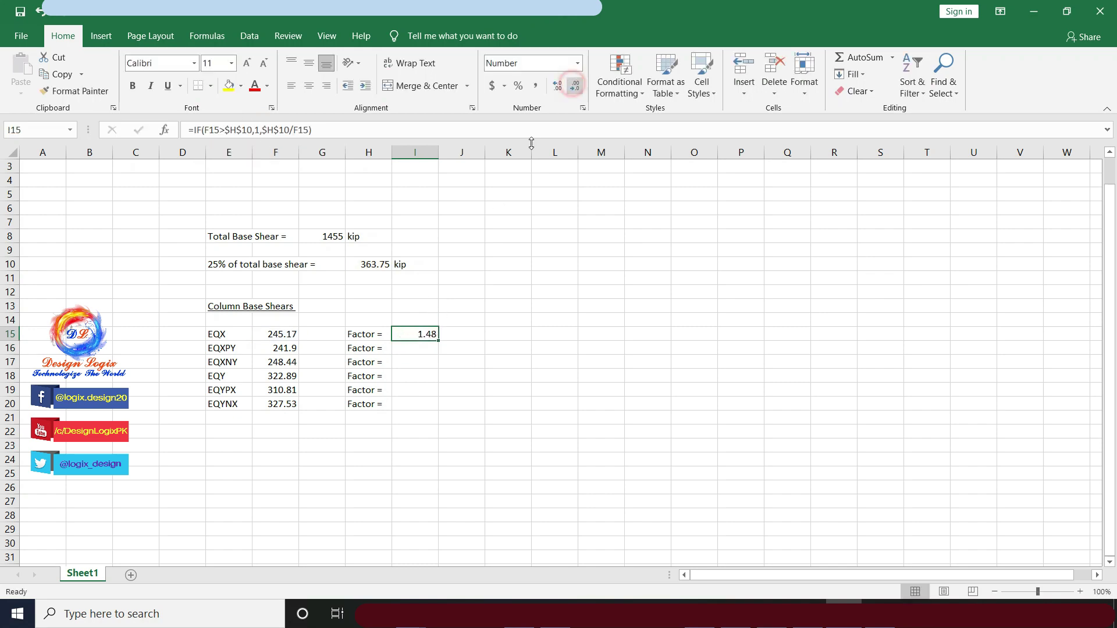
left_click_drag(437, 340, 435, 409)
left_click(423, 361)
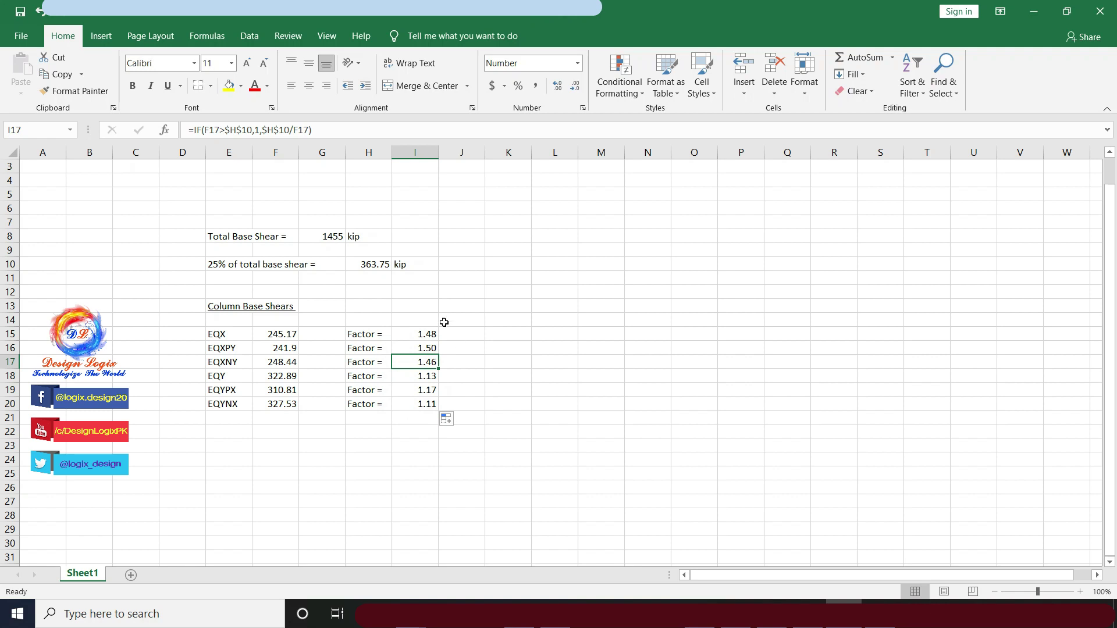
left_click(425, 334)
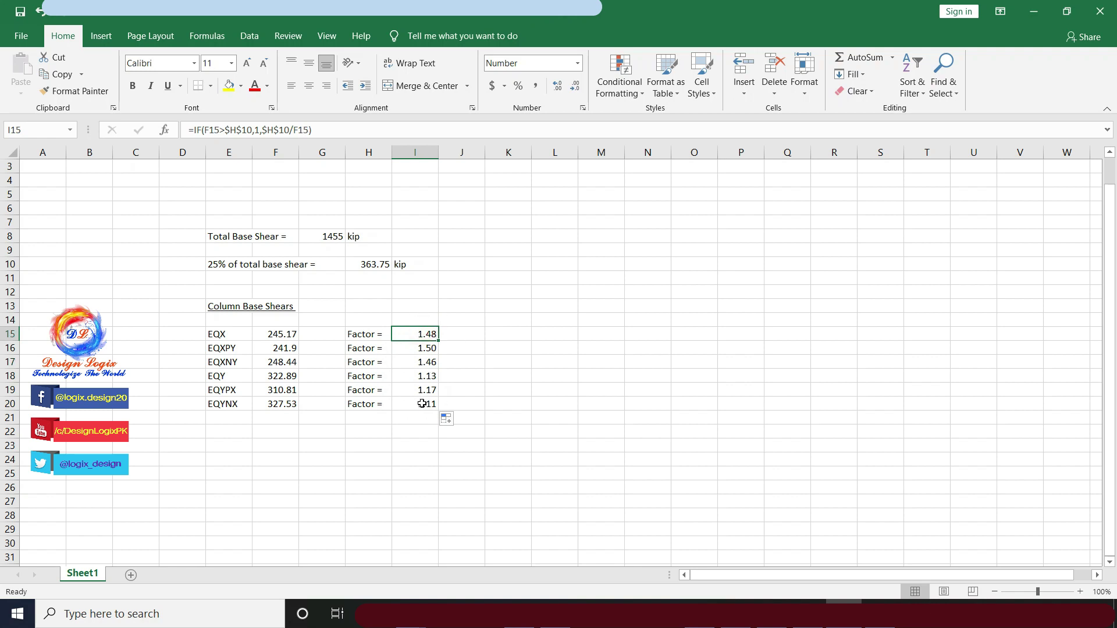
left_click_drag(423, 404, 430, 339)
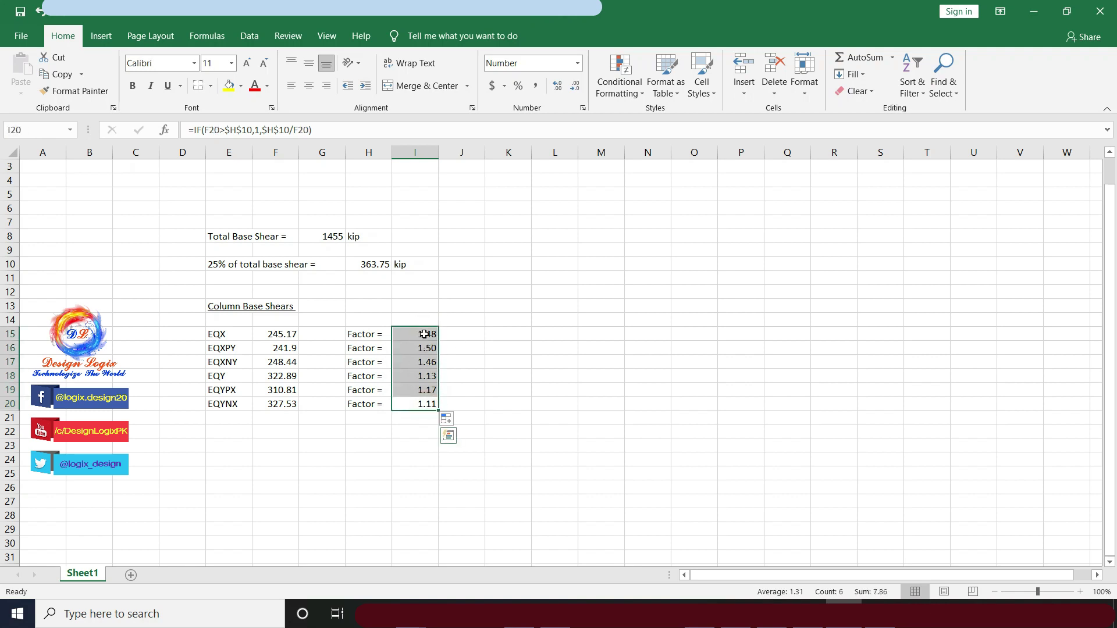
left_click(465, 335)
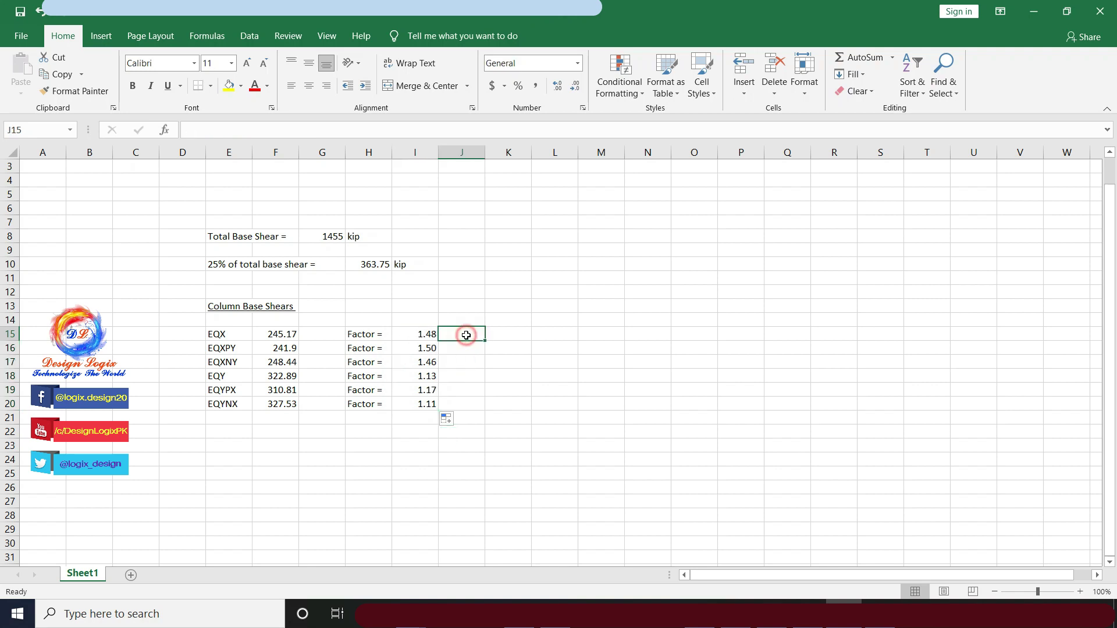
left_click(511, 332)
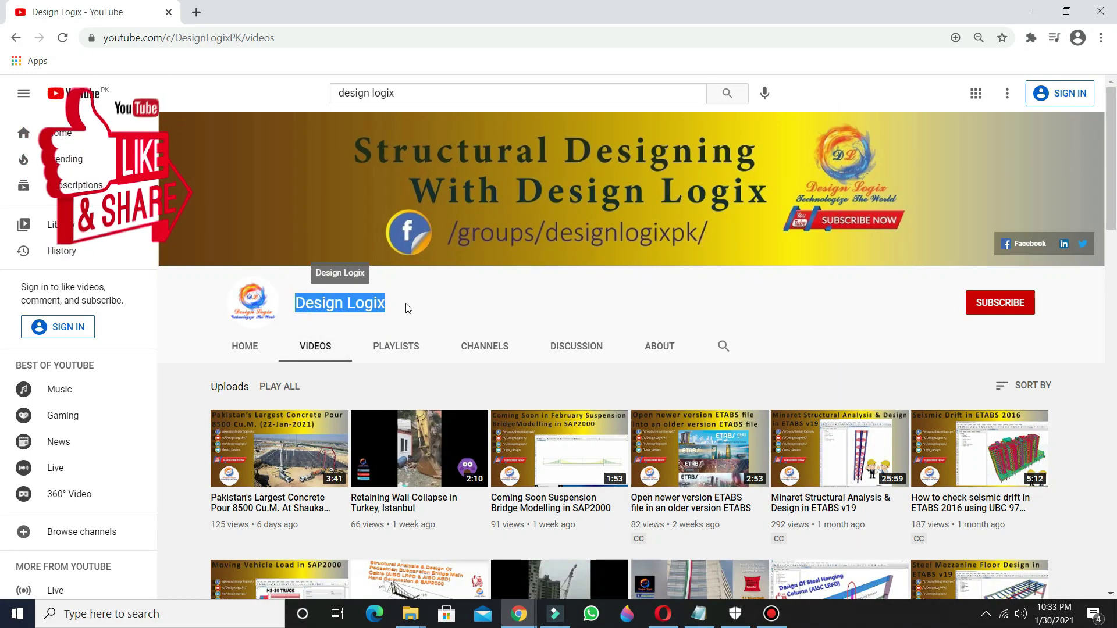
left_click(408, 308)
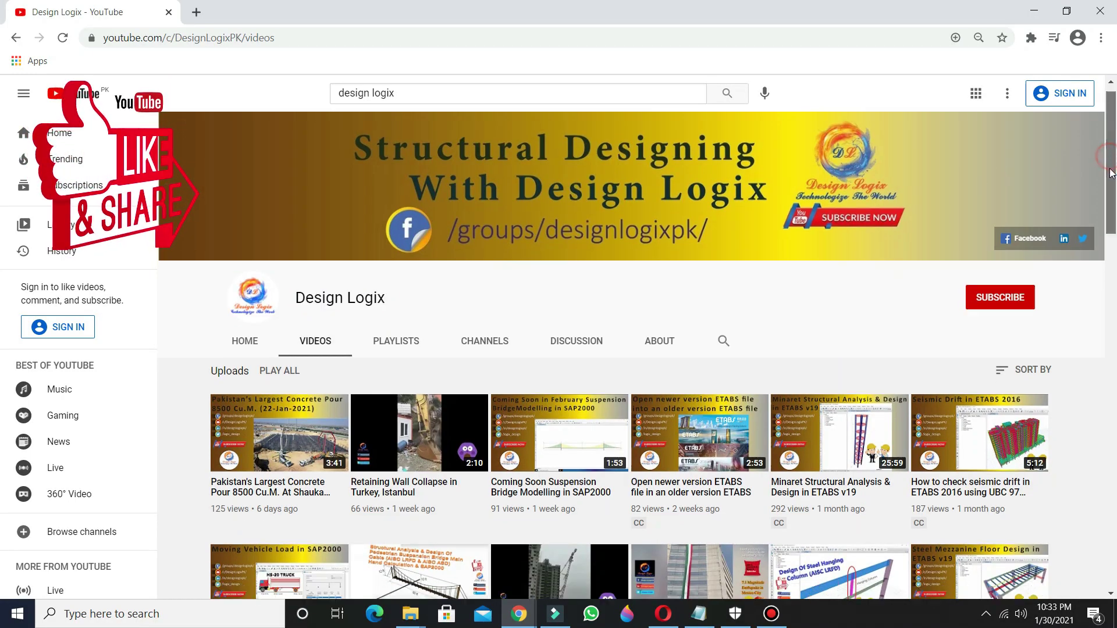